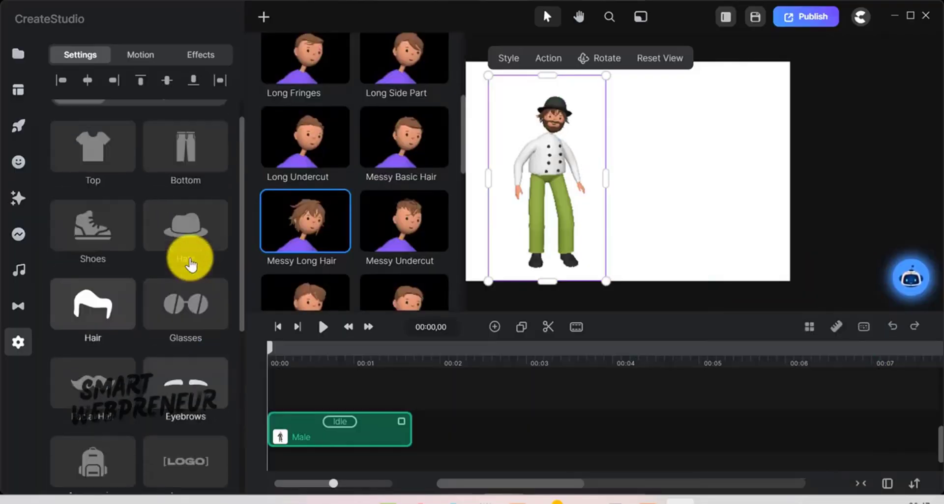
# - Change the Male character's bottoms to long red pants after trying grey shorts
pyautogui.click(184, 177)
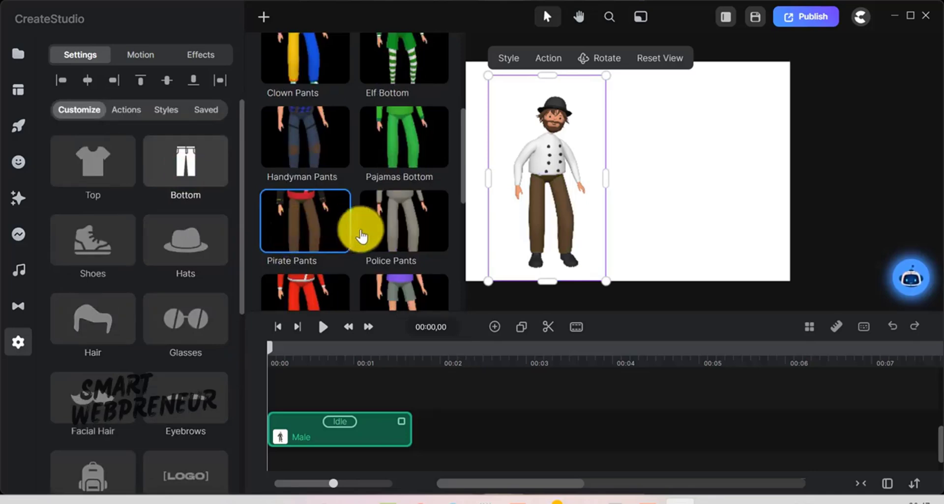
pyautogui.scroll(-3, 419, 240)
pyautogui.click(386, 190)
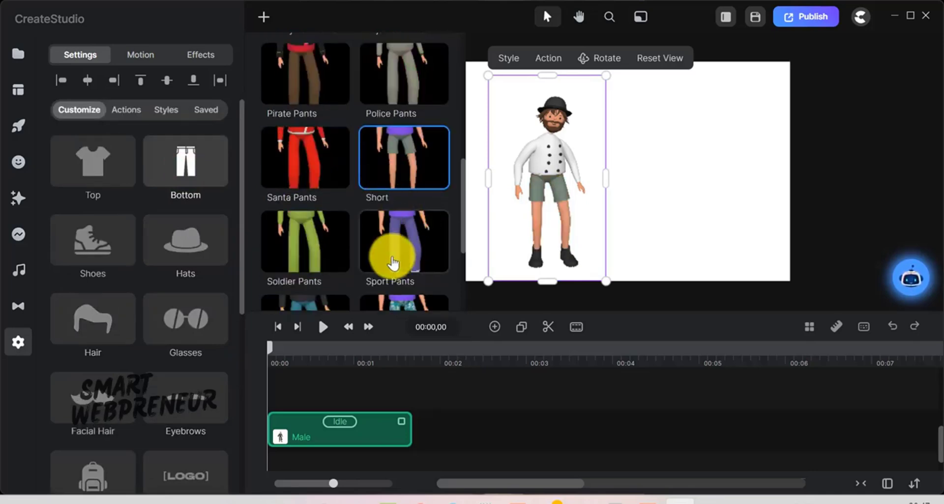
pyautogui.click(392, 261)
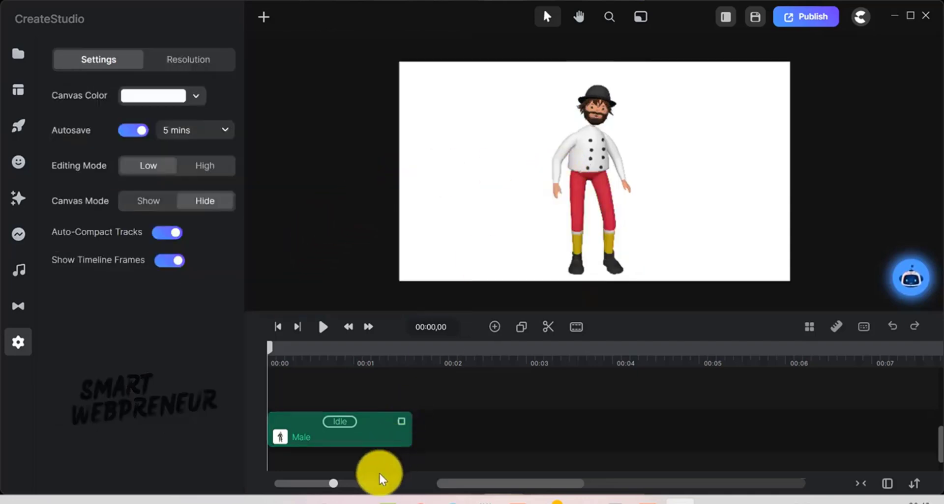
pyautogui.click(339, 422)
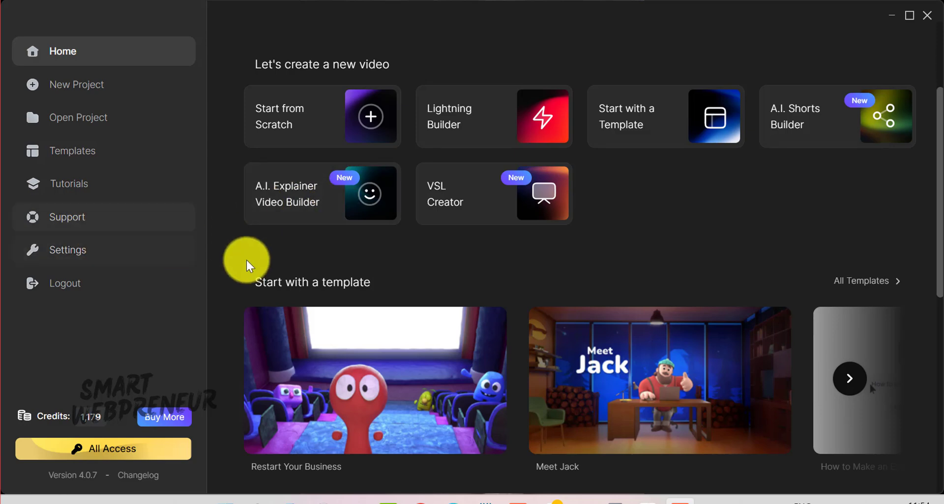
# - Preview the Meet Jack and Coolest Airplane templates, then close the preview
pyautogui.scroll(-1, 361, 348)
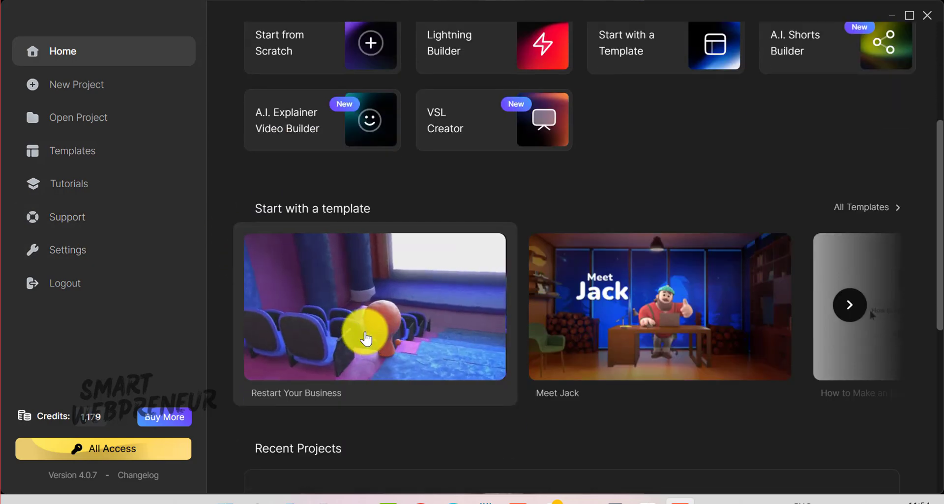
pyautogui.click(582, 329)
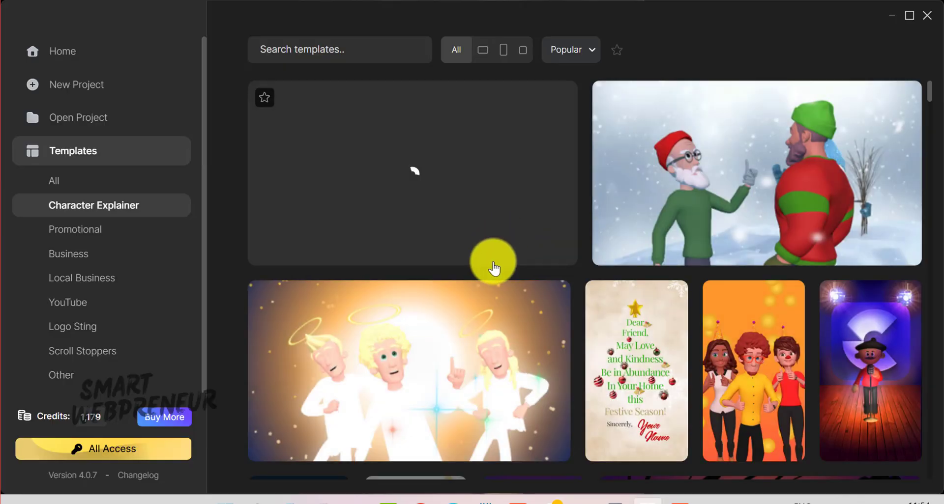
pyautogui.scroll(-4, 558, 305)
pyautogui.scroll(4, 558, 313)
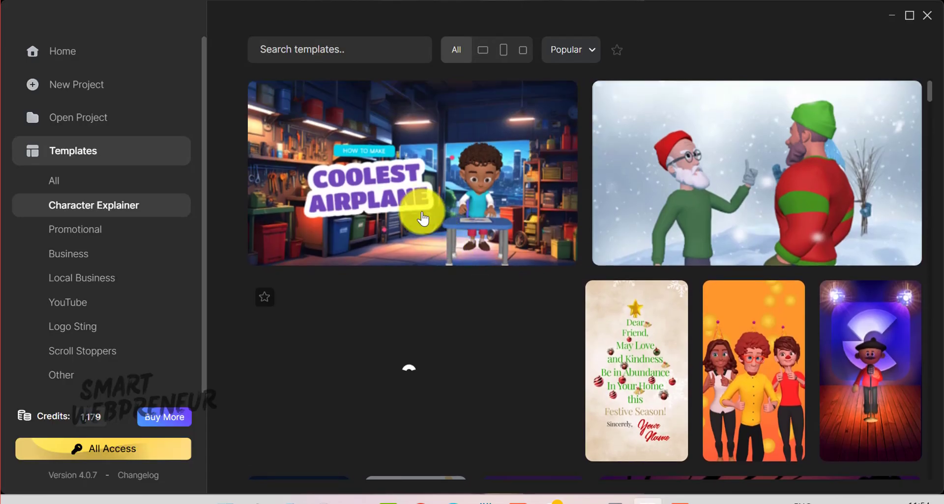
pyautogui.click(423, 206)
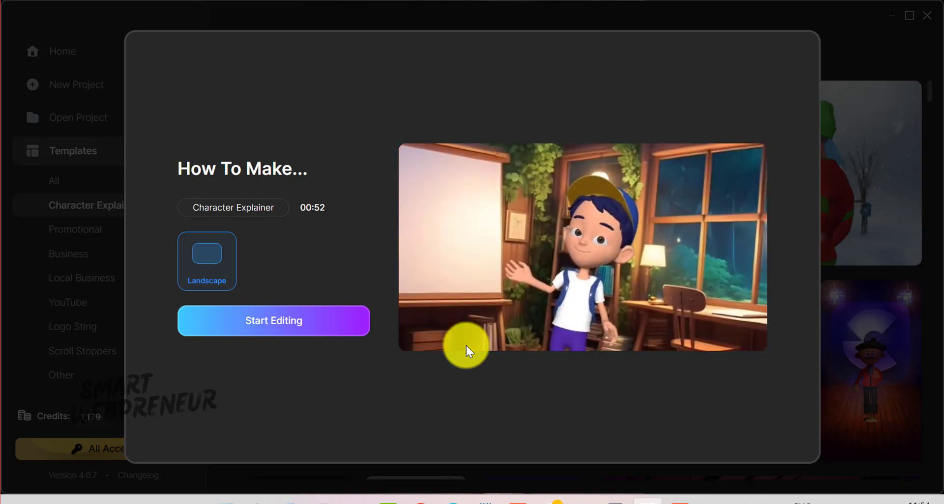
pyautogui.press('Escape')
# - Open the preview of the Learn New Language character explainer template
pyautogui.scroll(-4, 523, 350)
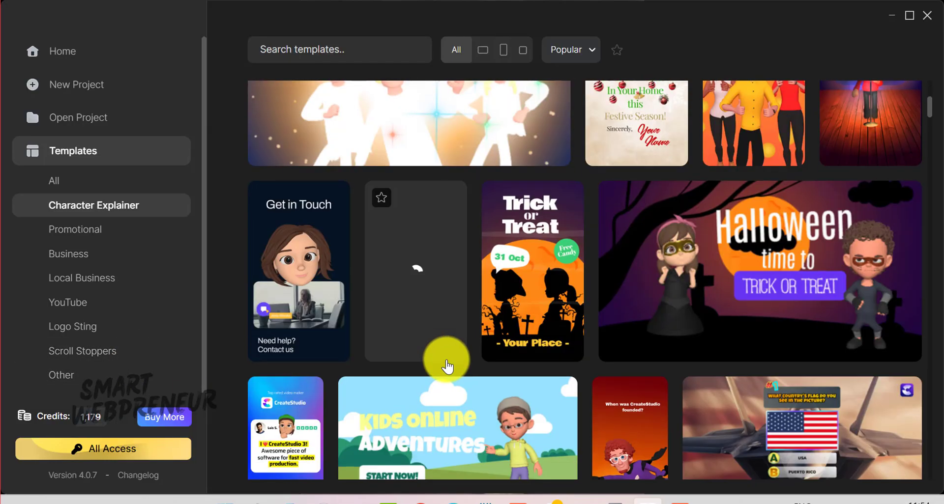
pyautogui.scroll(-5, 445, 364)
pyautogui.click(537, 312)
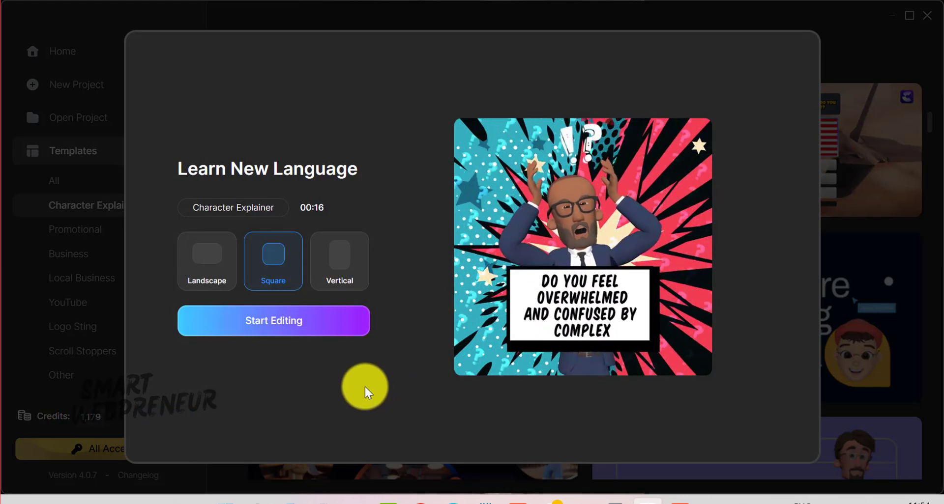
# - Place the Groom character on the timeline and fit the canvas to the enlarged preview area
pyautogui.click(855, 174)
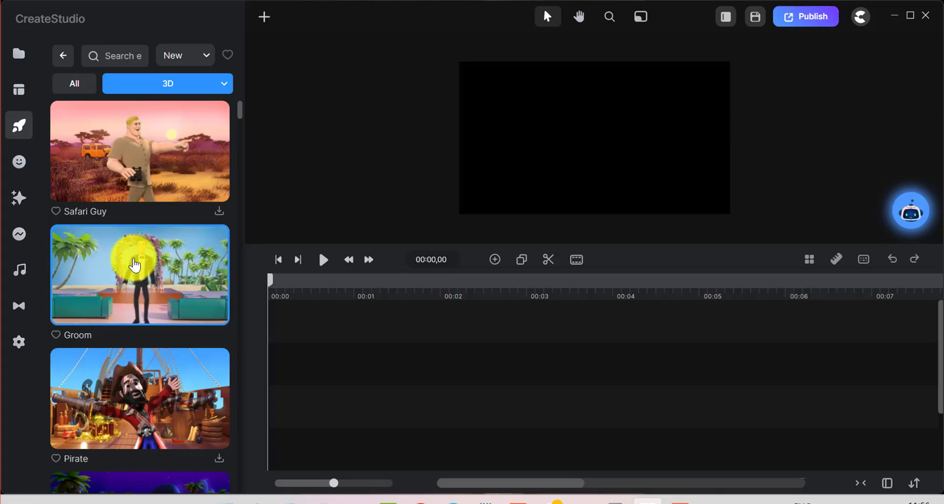
pyautogui.moveTo(137, 264); pyautogui.dragTo(305, 361)
pyautogui.click(565, 199)
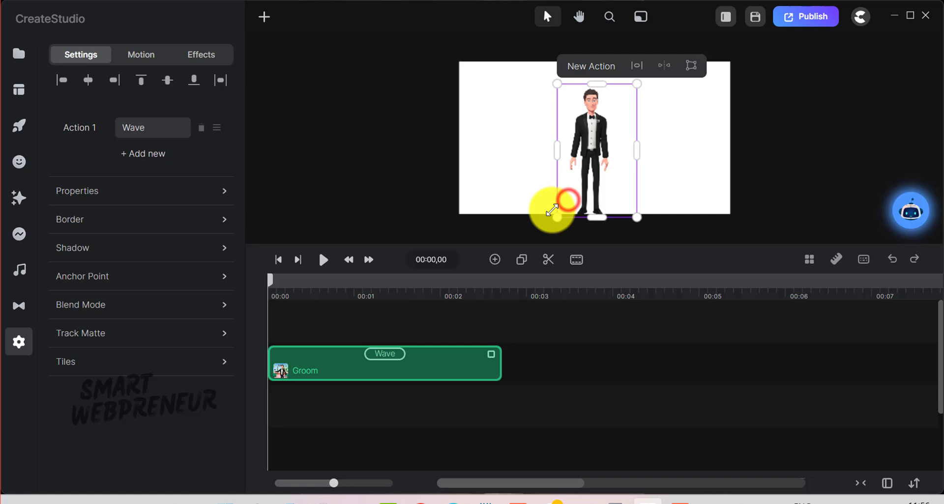
pyautogui.click(609, 17)
pyautogui.click(573, 154)
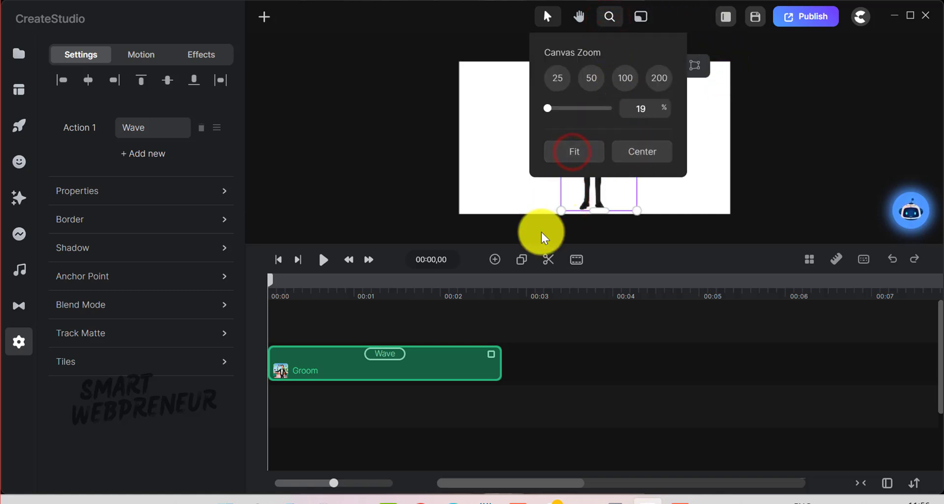
pyautogui.moveTo(556, 246); pyautogui.dragTo(557, 295)
pyautogui.click(579, 156)
pyautogui.click(735, 156)
# - Add Dancing and Driving a Car actions after Groom's wave and play the sequence
pyautogui.click(320, 319)
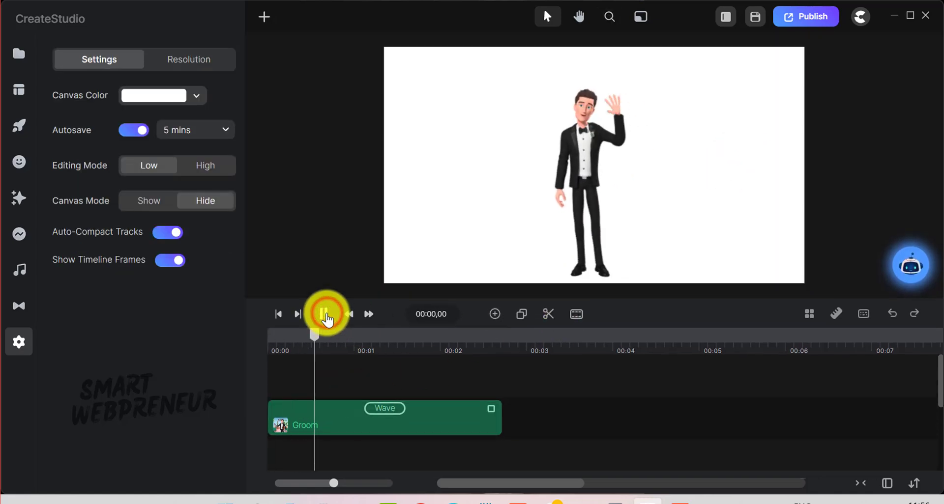
pyautogui.click(325, 316)
pyautogui.click(378, 407)
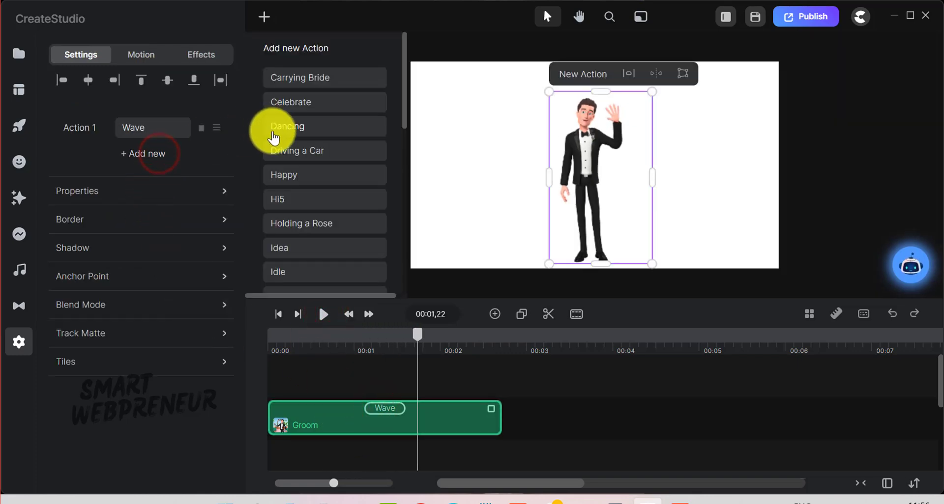
pyautogui.click(274, 131)
pyautogui.click(178, 177)
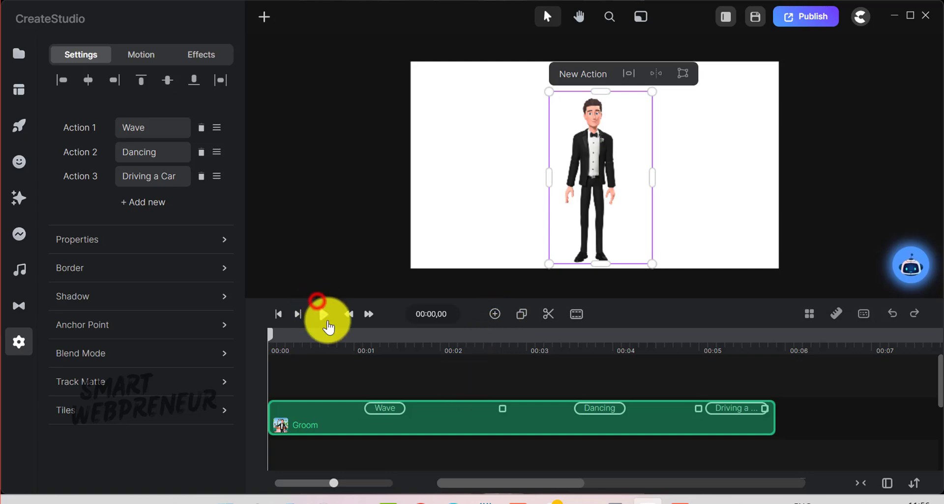
pyautogui.click(326, 319)
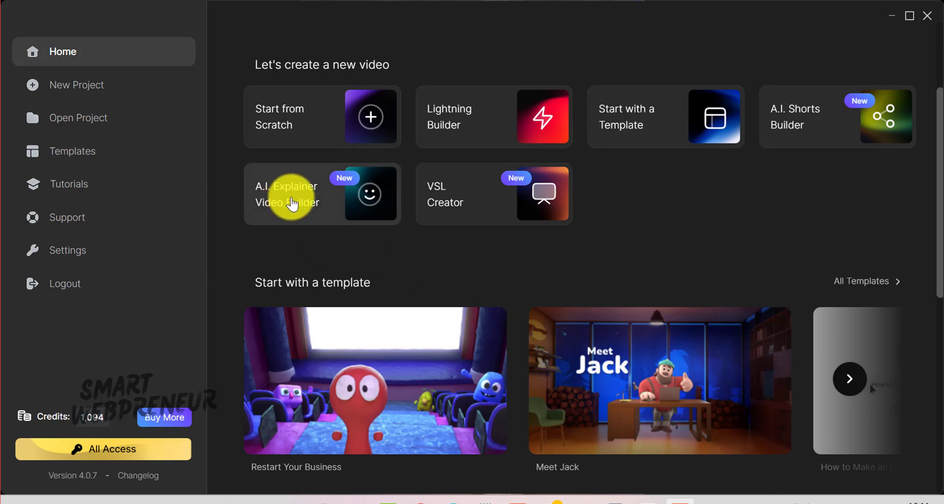
# - Launch the A.I. Explainer Video Builder with the Promotional script type
pyautogui.click(292, 203)
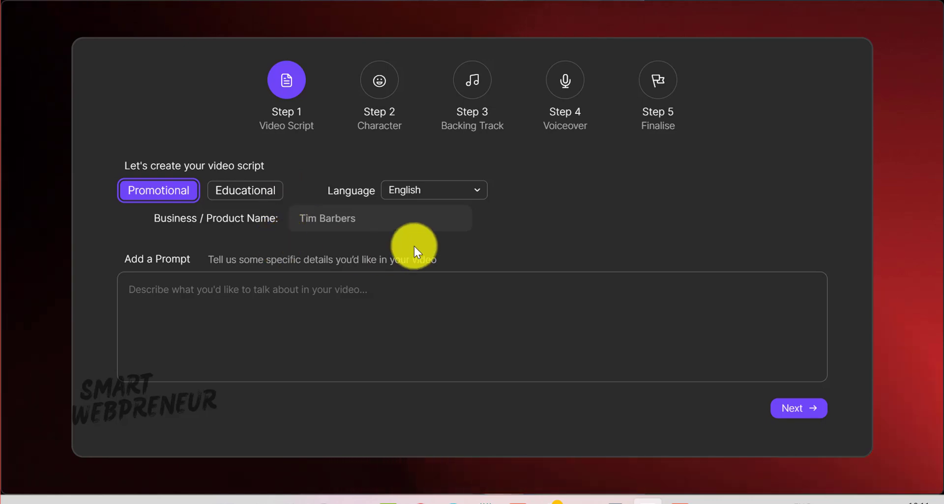
pyautogui.click(256, 197)
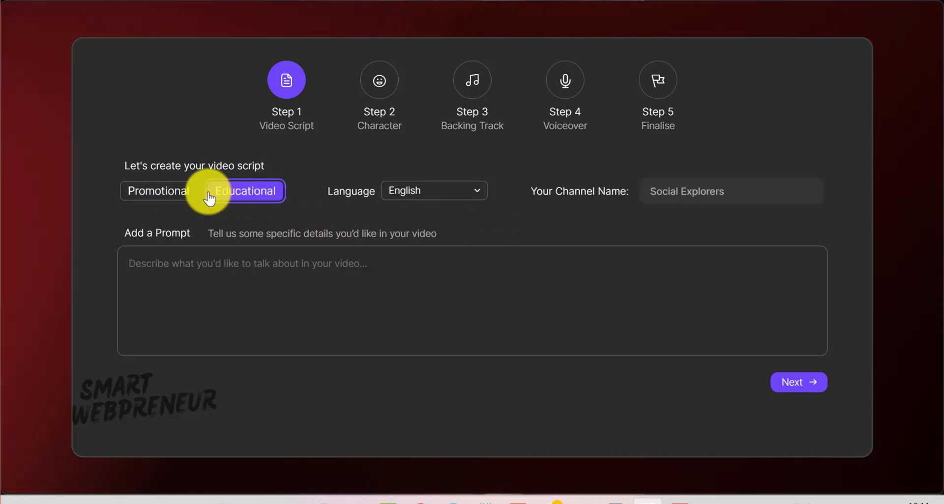
pyautogui.click(179, 192)
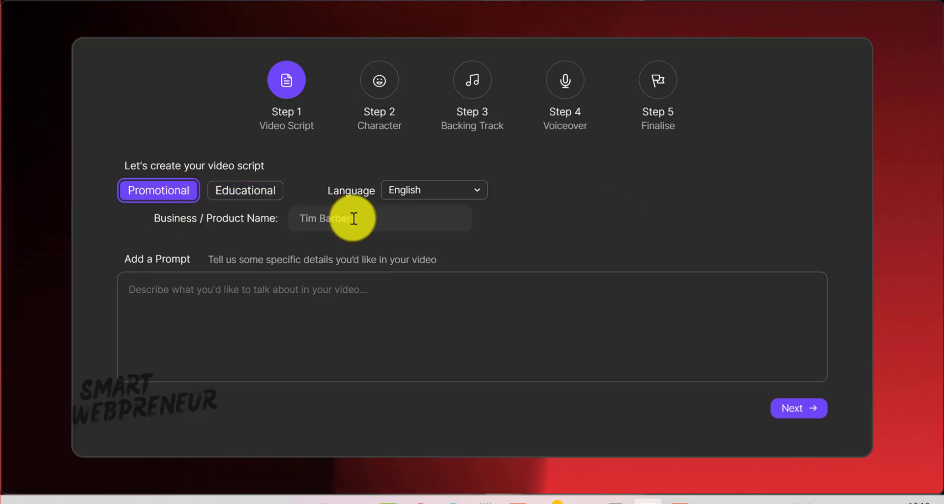
# - Enter 'Happy Teeth' as business name and a prompt promoting the dental clinic
pyautogui.click(353, 218)
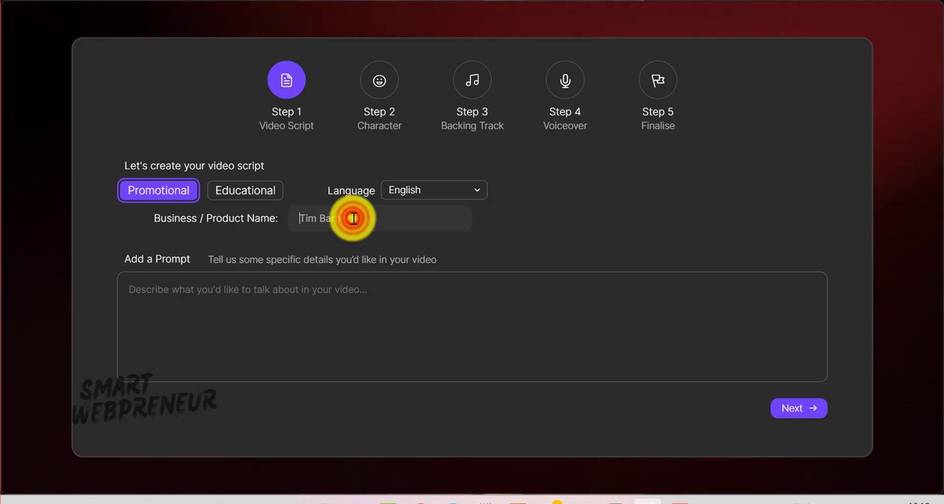
pyautogui.write('Happy Teeth')
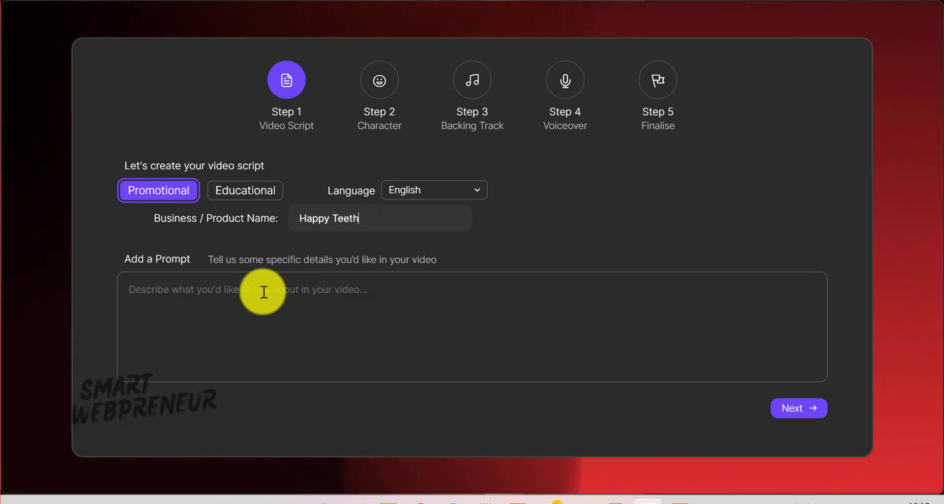
pyautogui.click(225, 295)
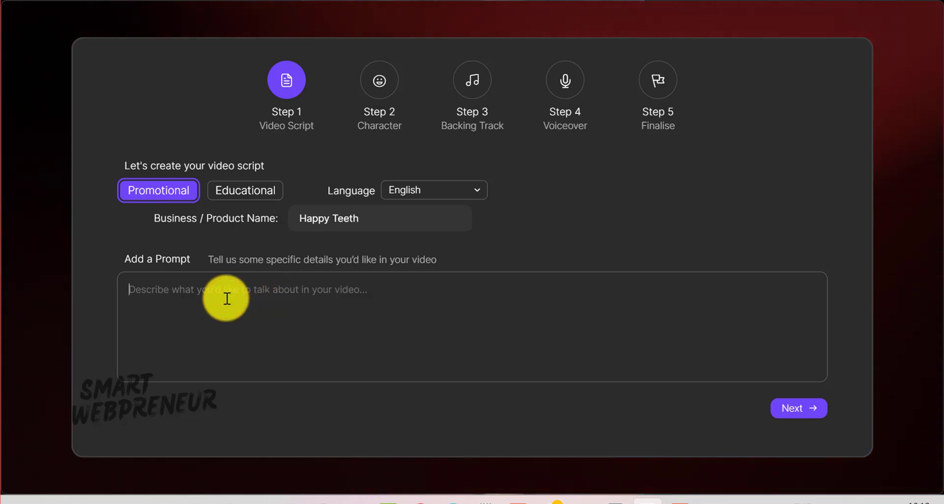
pyautogui.write('Create an engaging video promoting the')
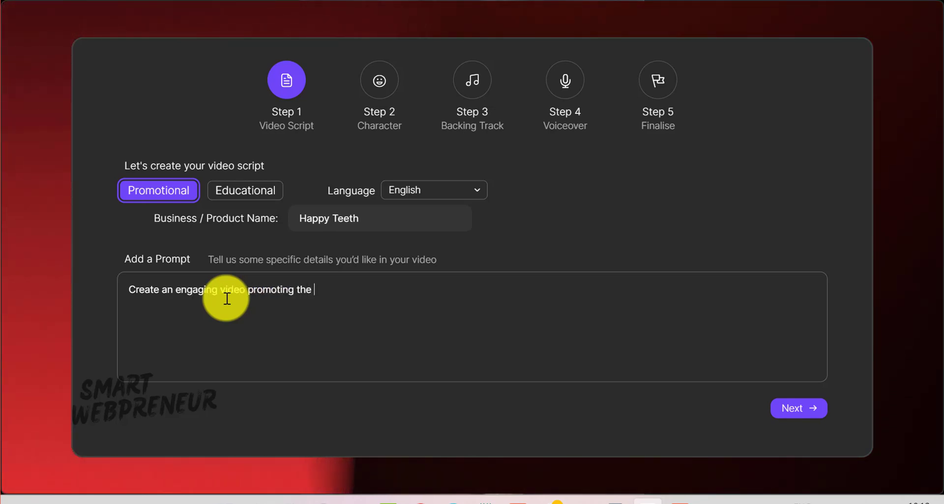
pyautogui.write(' dental clinic')
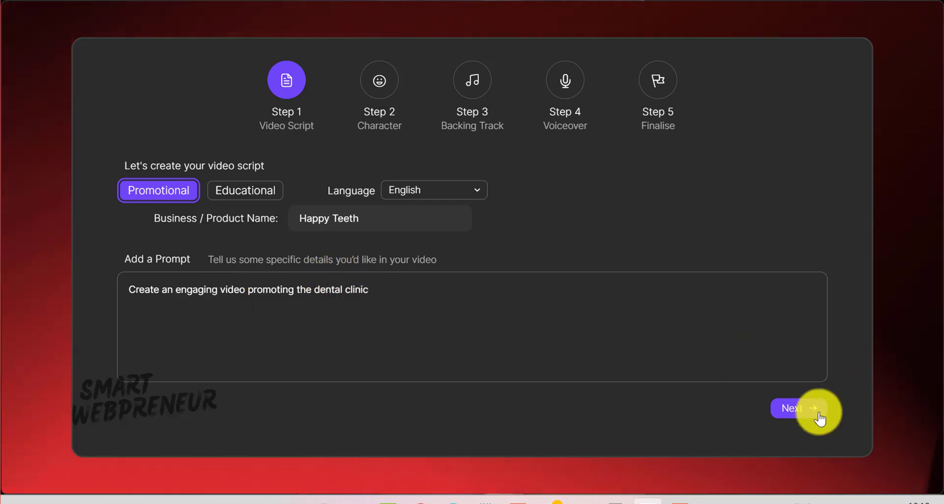
pyautogui.click(799, 409)
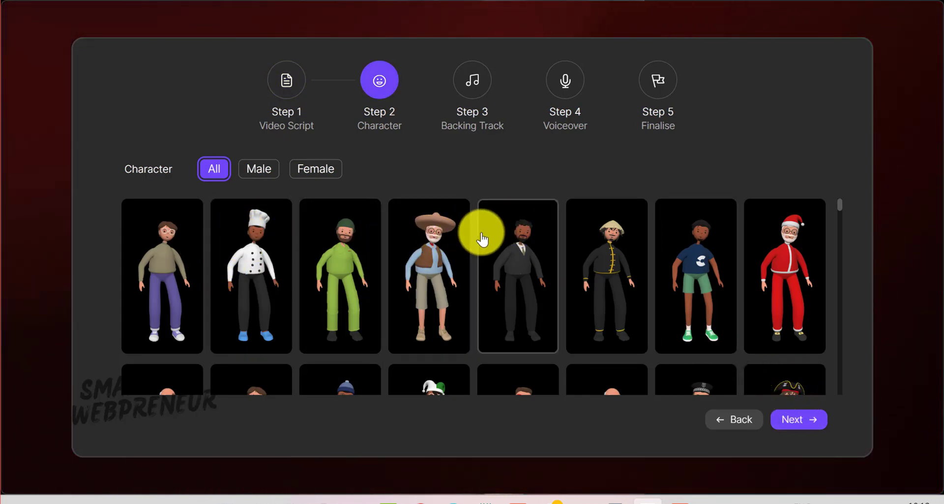
# - Filter to female characters and pick the first one, in lilac sweater and jeans
pyautogui.scroll(-8, 482, 240)
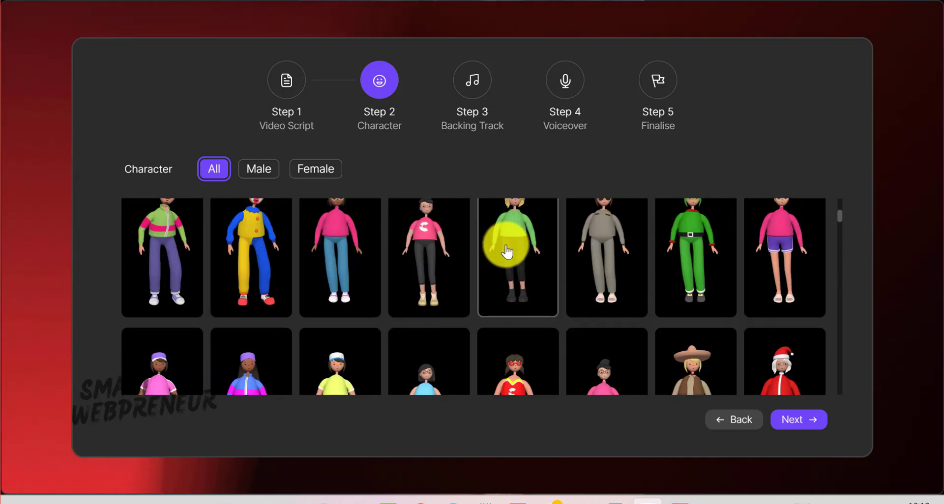
pyautogui.scroll(-10, 504, 251)
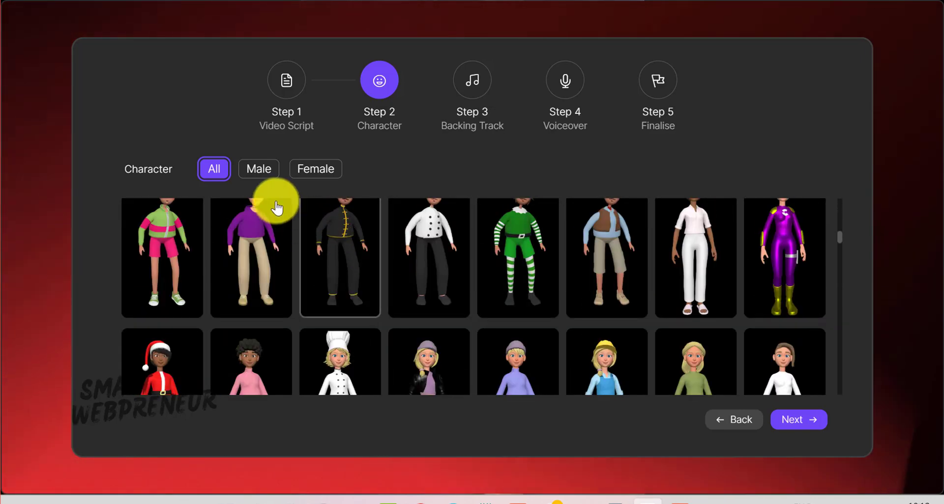
pyautogui.click(258, 169)
pyautogui.click(294, 170)
pyautogui.scroll(-2, 600, 263)
pyautogui.scroll(-3, 600, 263)
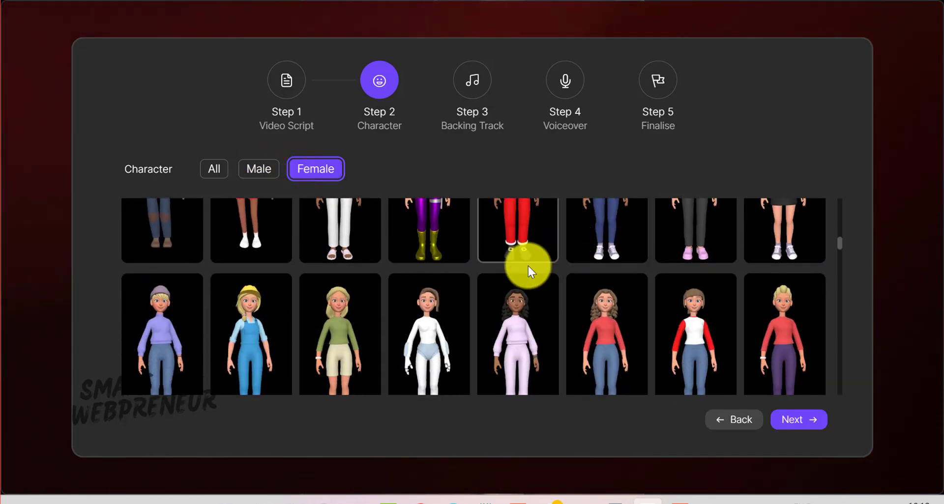
pyautogui.scroll(-2, 529, 271)
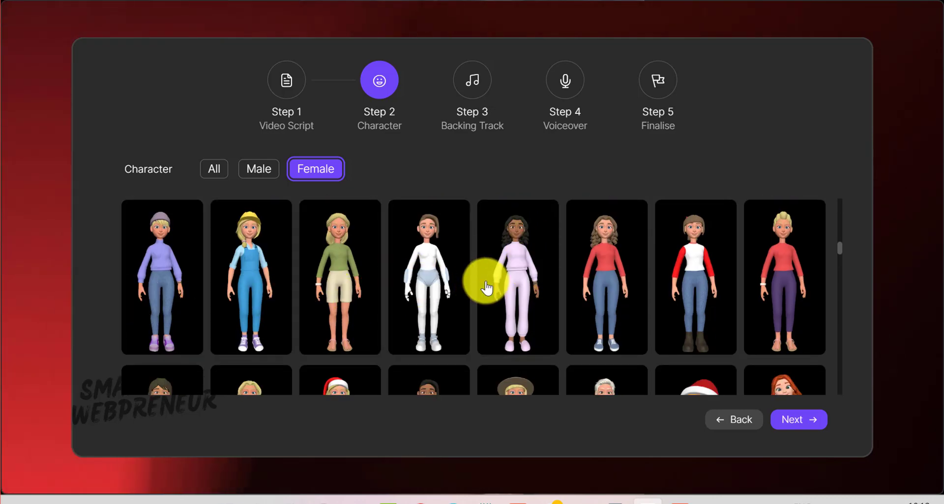
pyautogui.scroll(-3, 540, 276)
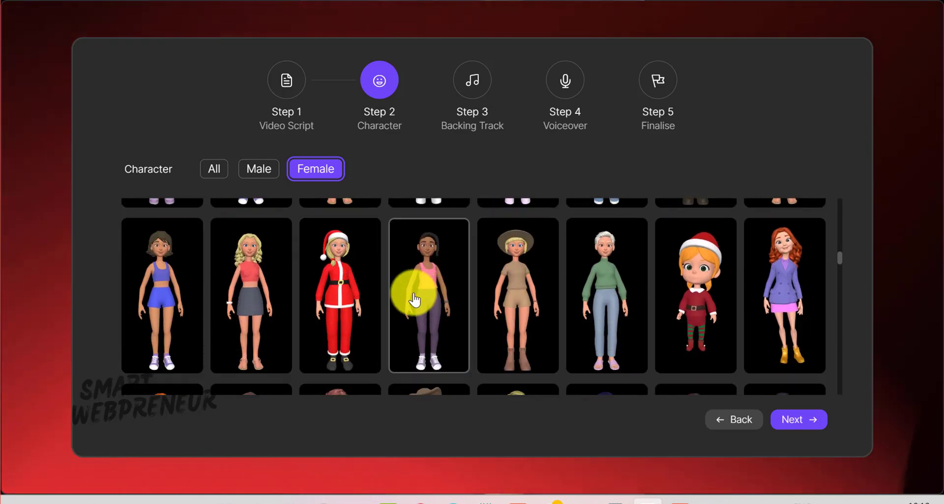
pyautogui.scroll(3, 408, 295)
pyautogui.click(171, 283)
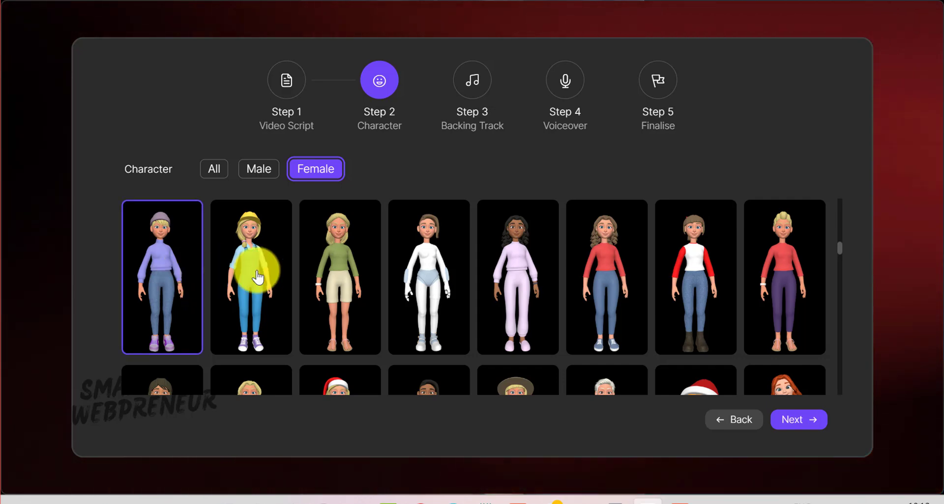
pyautogui.click(808, 422)
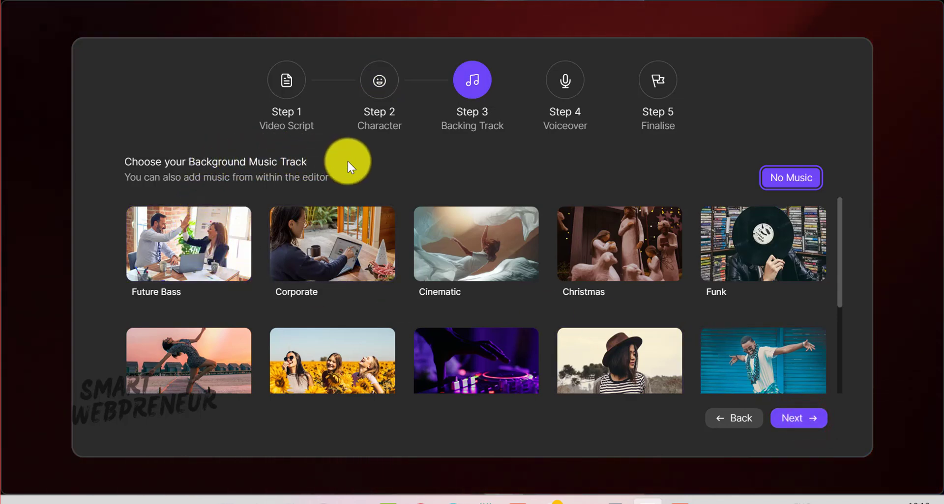
# - Try the Corporate track, then set the backing track to No Music
pyautogui.scroll(-2, 536, 219)
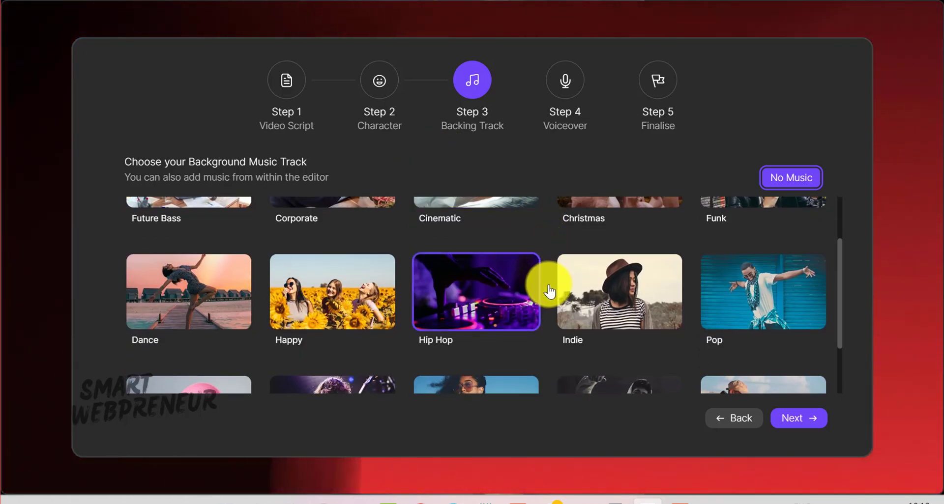
pyautogui.scroll(-2, 565, 291)
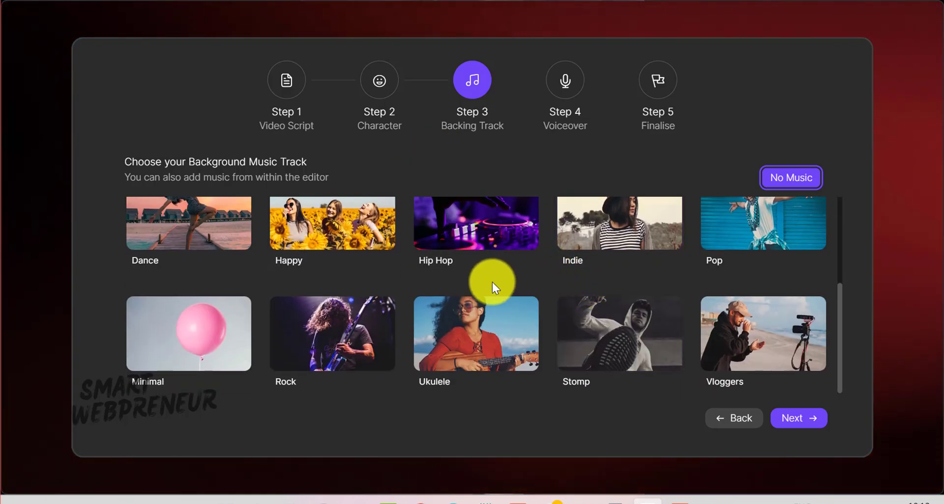
pyautogui.scroll(4, 480, 284)
pyautogui.click(302, 259)
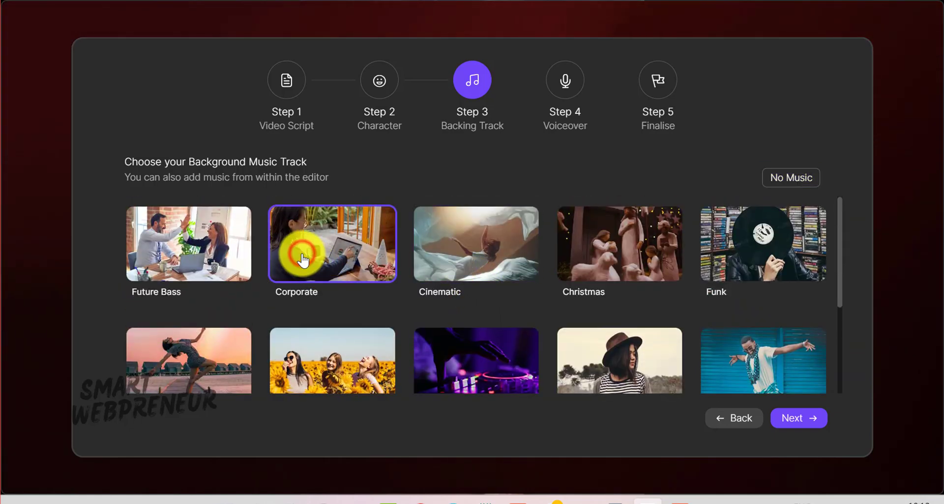
pyautogui.click(819, 181)
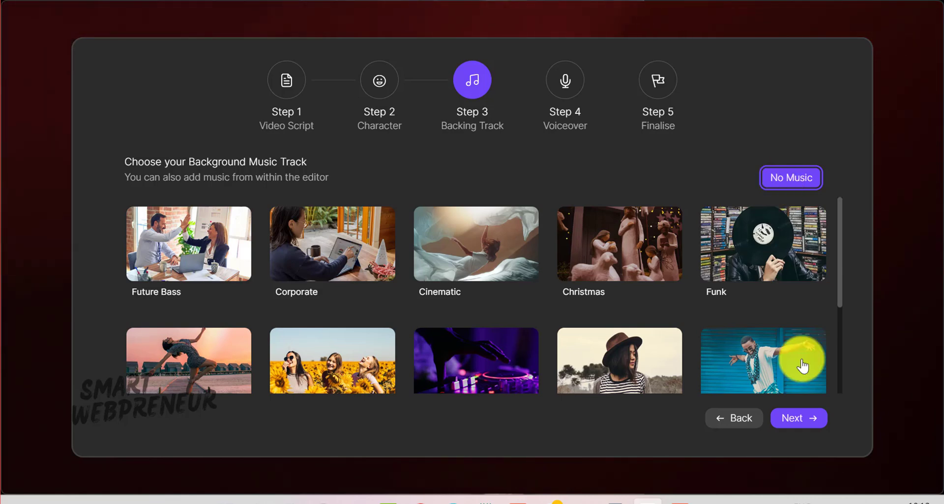
# - Filter female voices, sample Amber and Ava, and select Bria as narrator
pyautogui.click(815, 423)
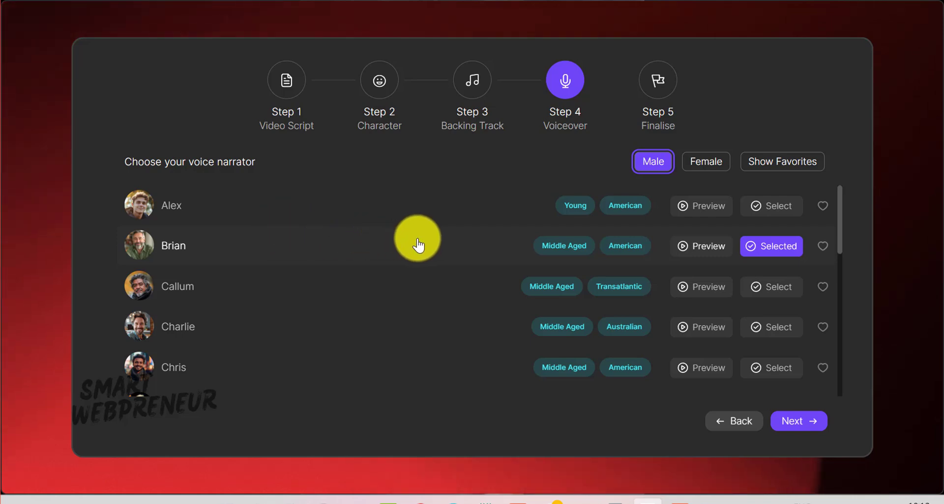
pyautogui.click(704, 165)
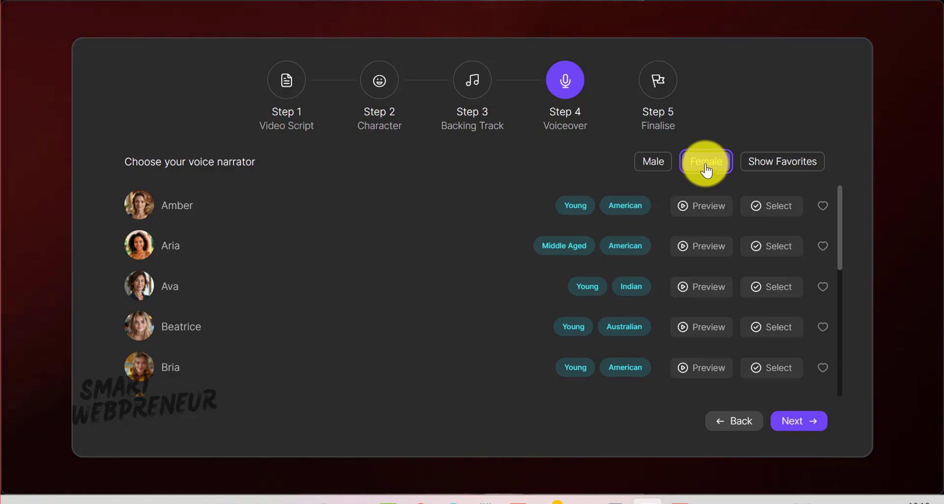
pyautogui.click(681, 209)
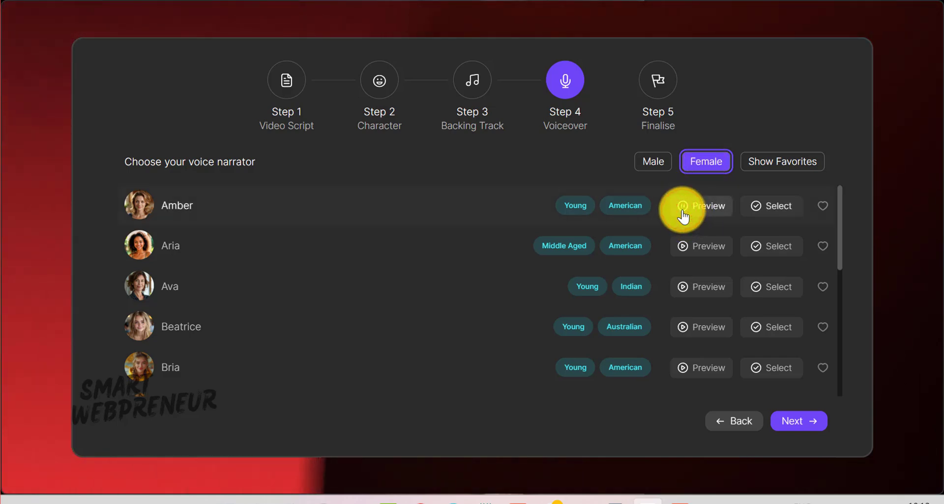
pyautogui.click(683, 211)
pyautogui.click(679, 292)
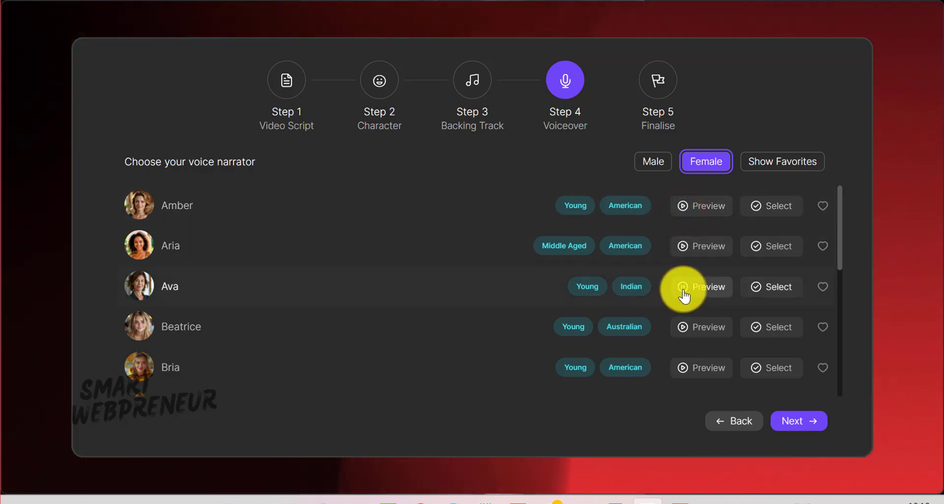
pyautogui.click(684, 295)
pyautogui.scroll(-2, 738, 295)
pyautogui.click(788, 297)
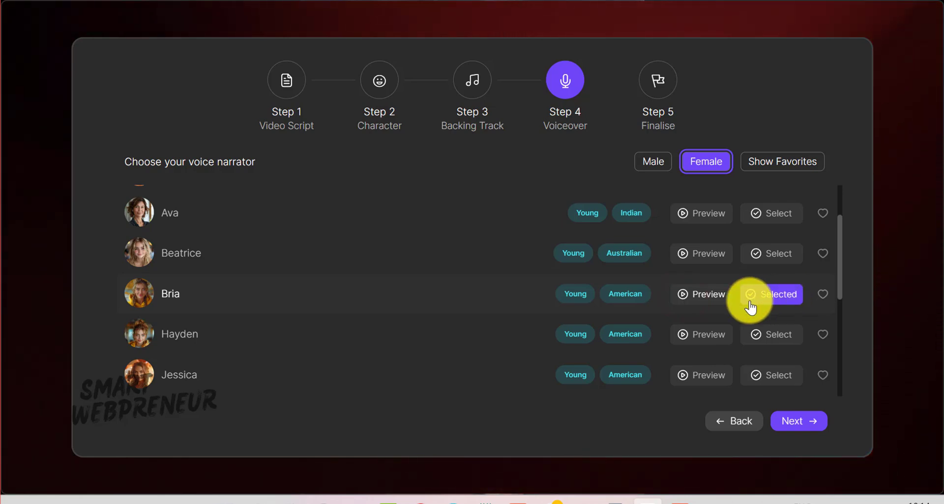
pyautogui.click(788, 423)
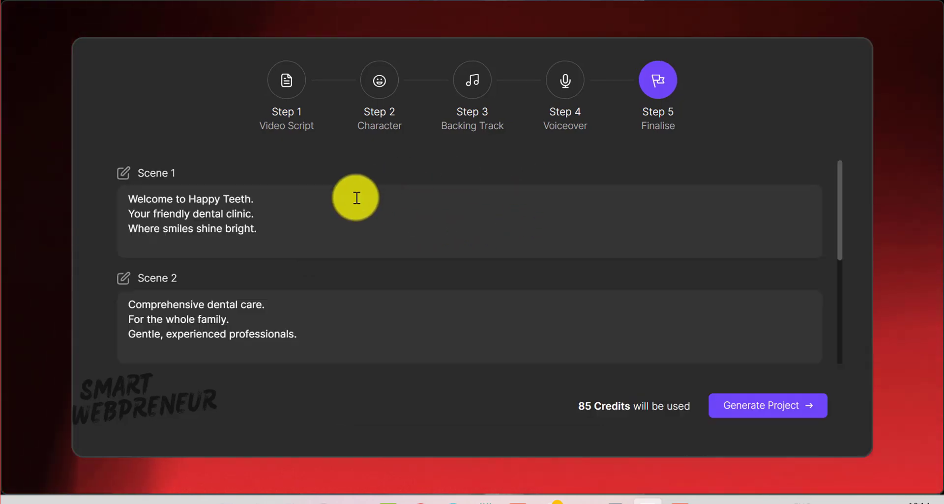
pyautogui.scroll(-3, 340, 208)
pyautogui.scroll(-2, 347, 213)
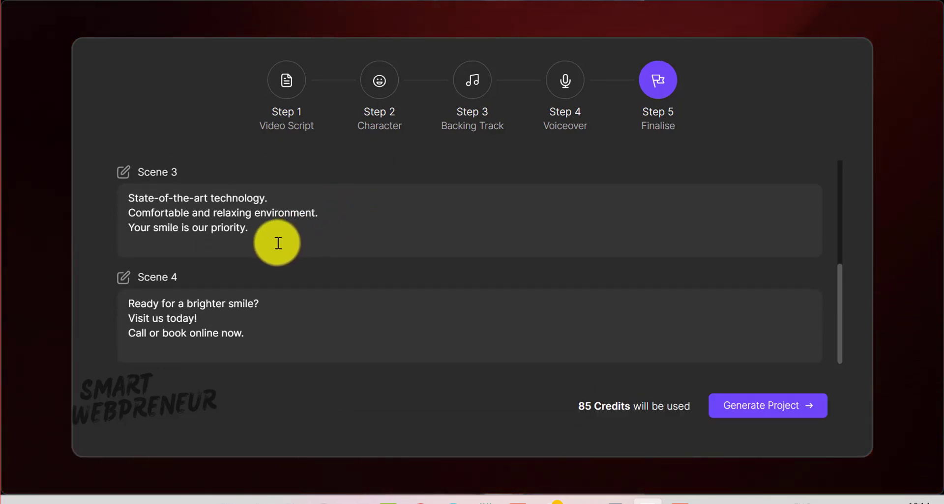
pyautogui.scroll(2, 277, 235)
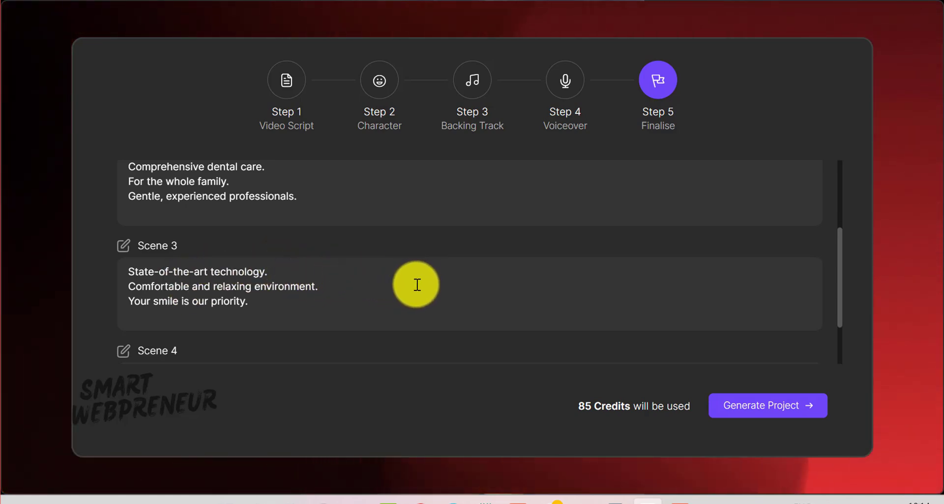
pyautogui.scroll(1, 295, 281)
pyautogui.scroll(3, 304, 279)
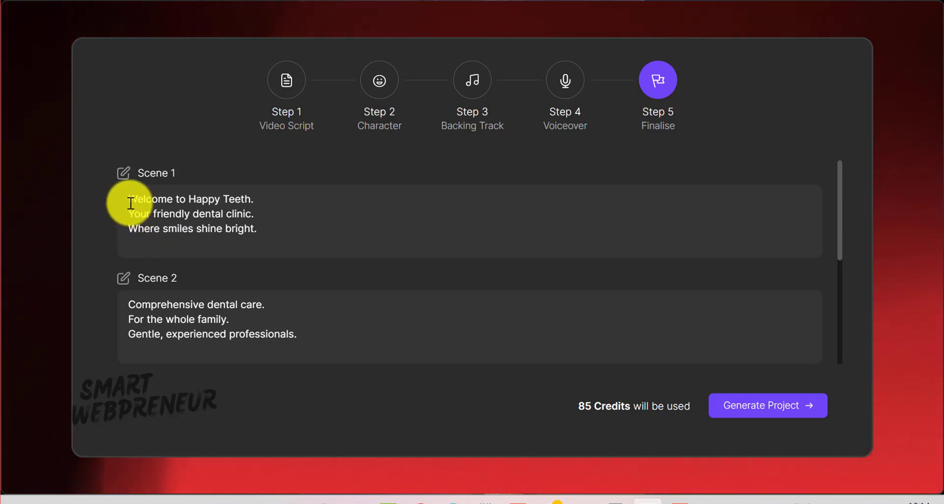
pyautogui.moveTo(130, 200); pyautogui.dragTo(301, 226)
pyautogui.click(302, 226)
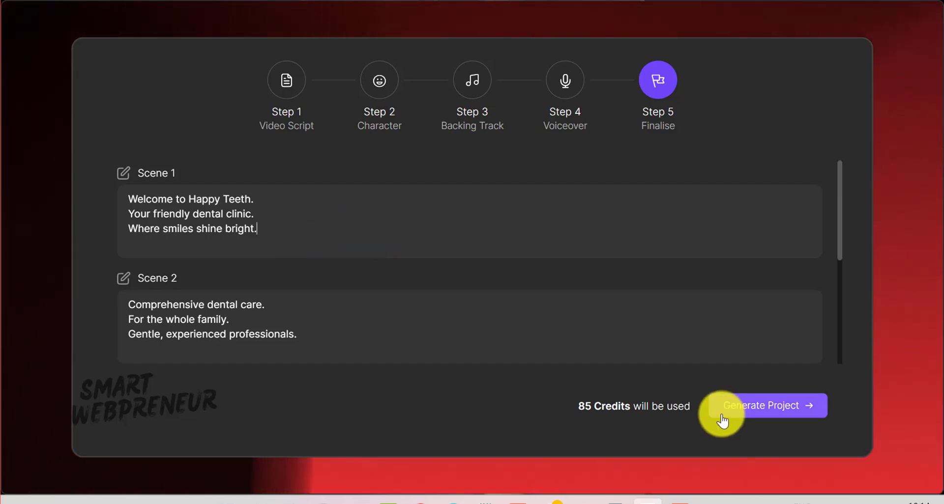
pyautogui.click(576, 402)
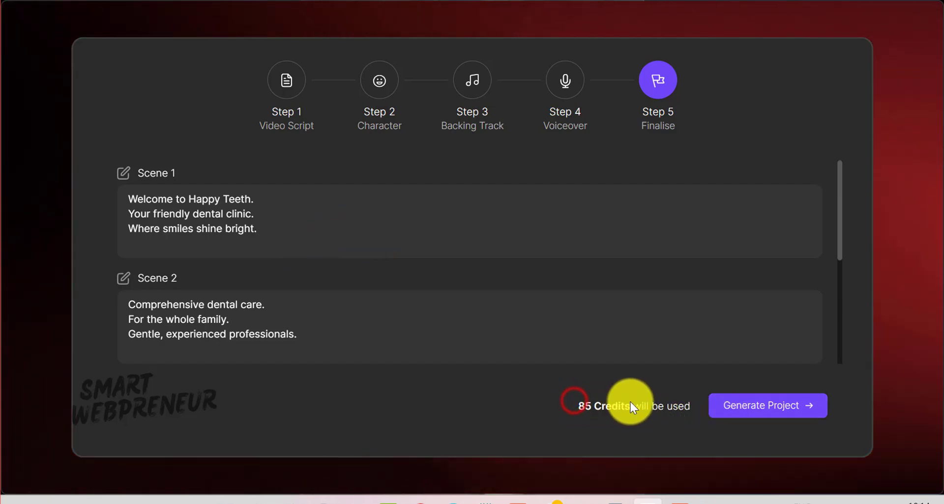
pyautogui.click(609, 402)
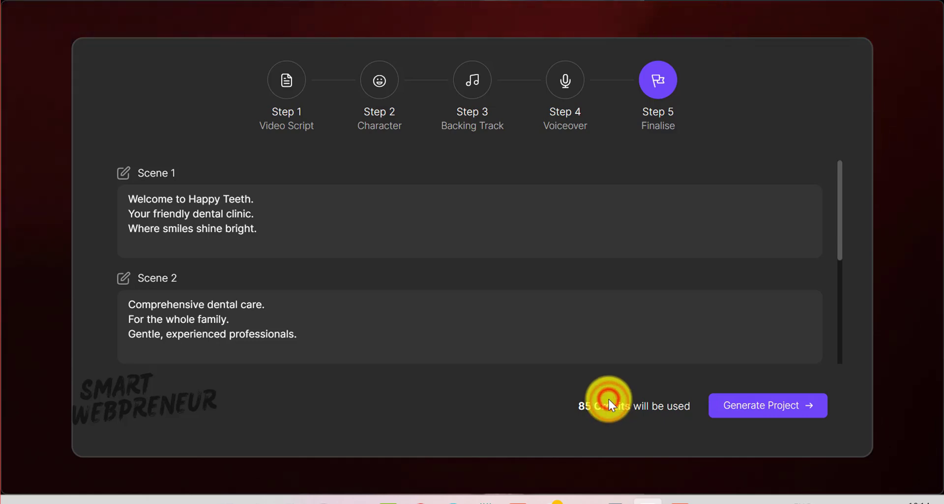
# - Generate the Happy Teeth project, jump to about 16 seconds, and enlarge Lenka
pyautogui.click(630, 445)
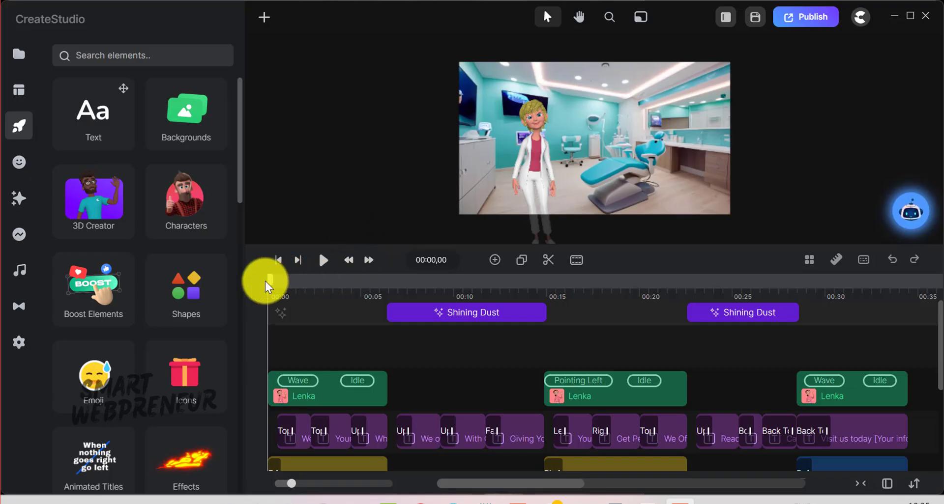
pyautogui.moveTo(266, 284); pyautogui.dragTo(569, 255)
pyautogui.click(527, 110)
pyautogui.click(630, 290)
pyautogui.click(637, 163)
pyautogui.moveTo(596, 97)
pyautogui.mouseDown()
pyautogui.moveTo(569, 78)
pyautogui.moveTo(580, 92)
pyautogui.mouseUp()
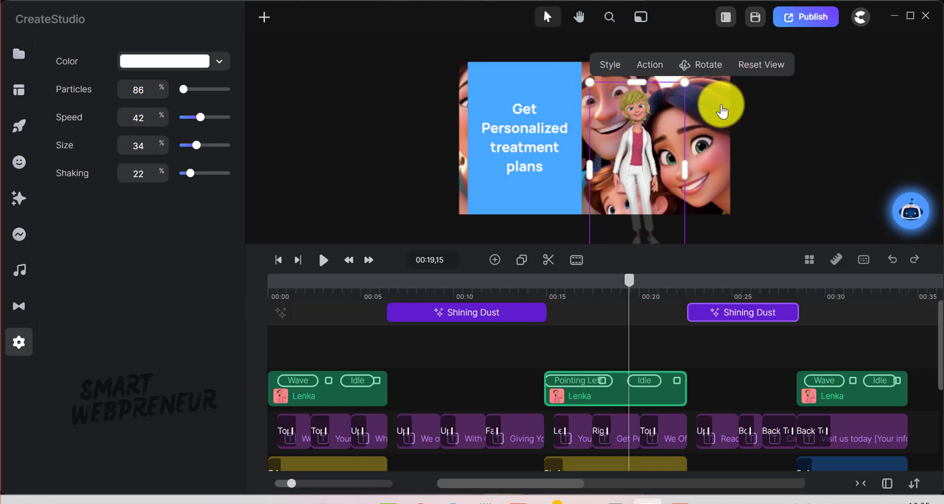
pyautogui.click(717, 116)
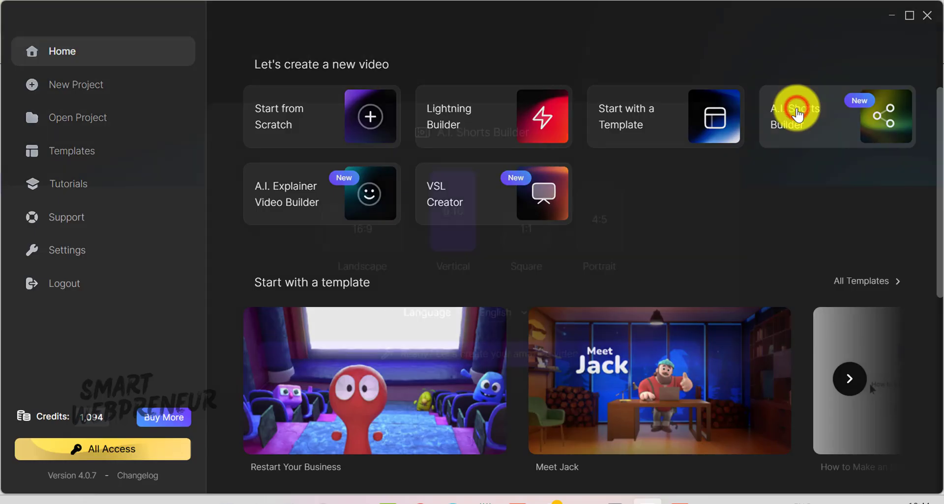
# - Start an A.I. short in 9:16 vertical with English, after trying 16:9, 1:1 and 4:5
pyautogui.click(796, 112)
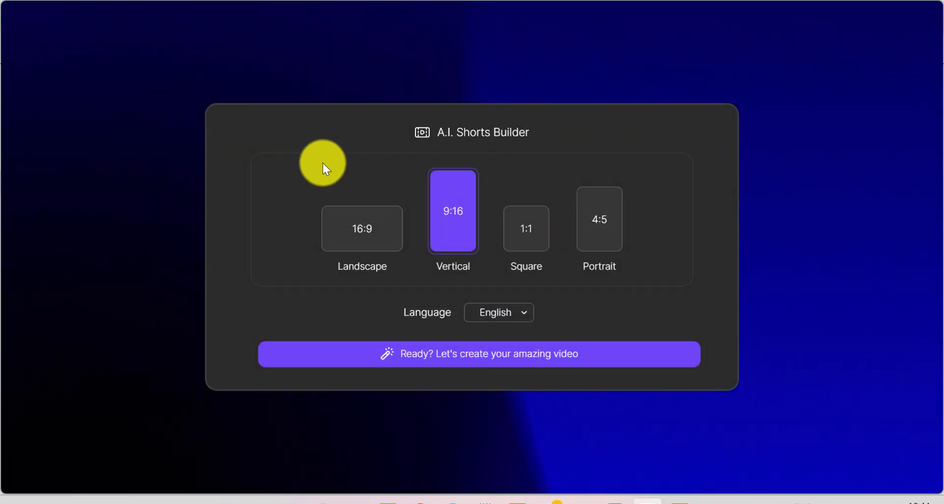
pyautogui.click(369, 258)
pyautogui.click(537, 240)
pyautogui.click(617, 224)
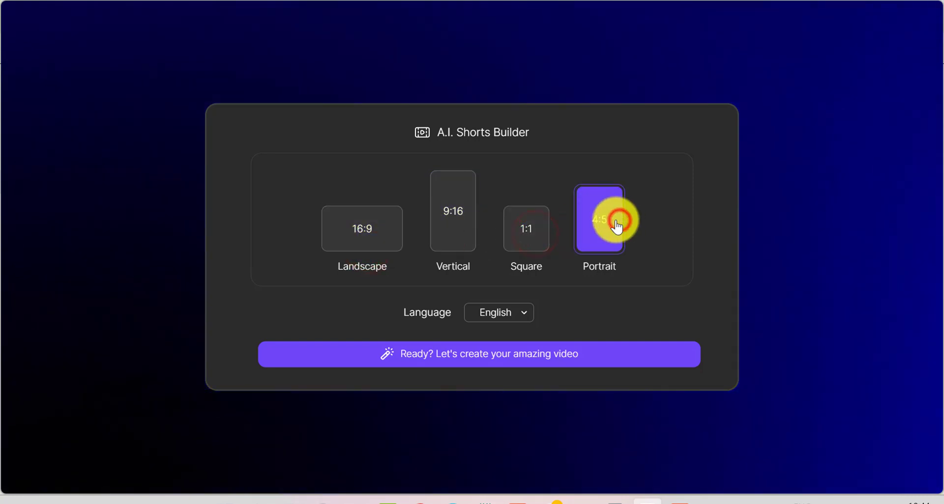
pyautogui.click(453, 223)
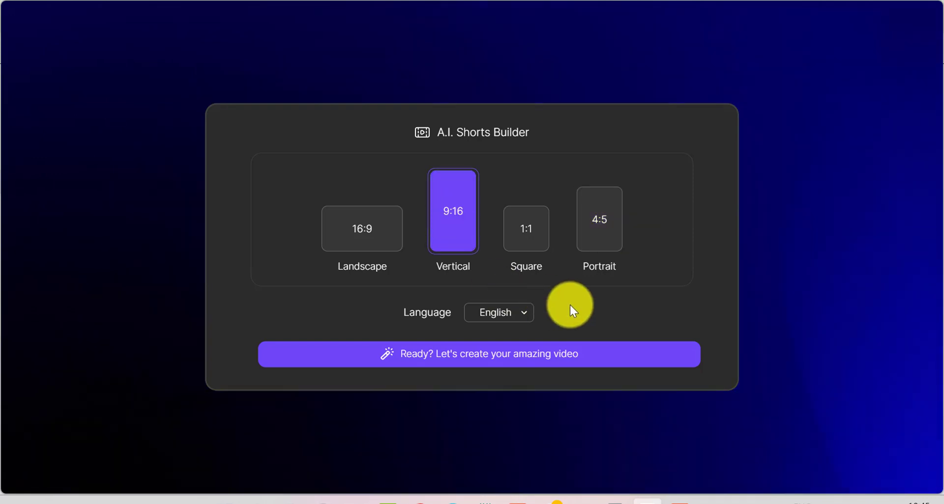
pyautogui.click(524, 316)
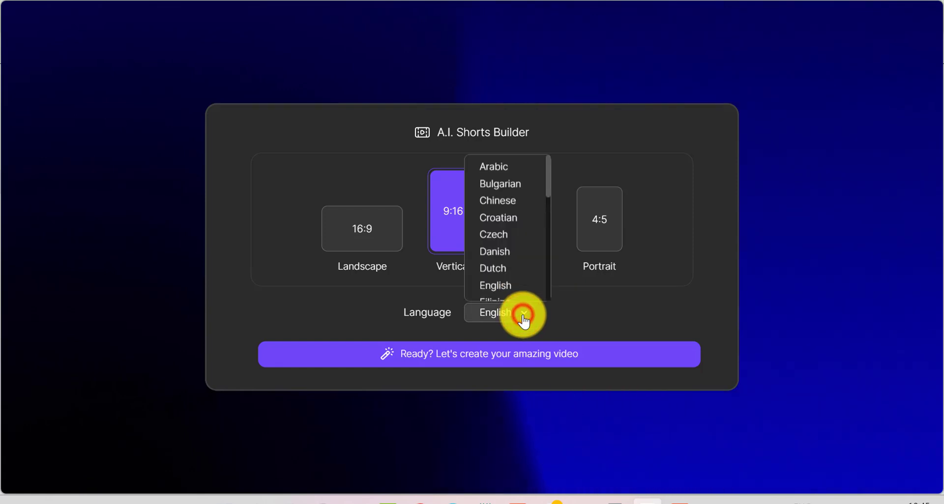
pyautogui.click(601, 312)
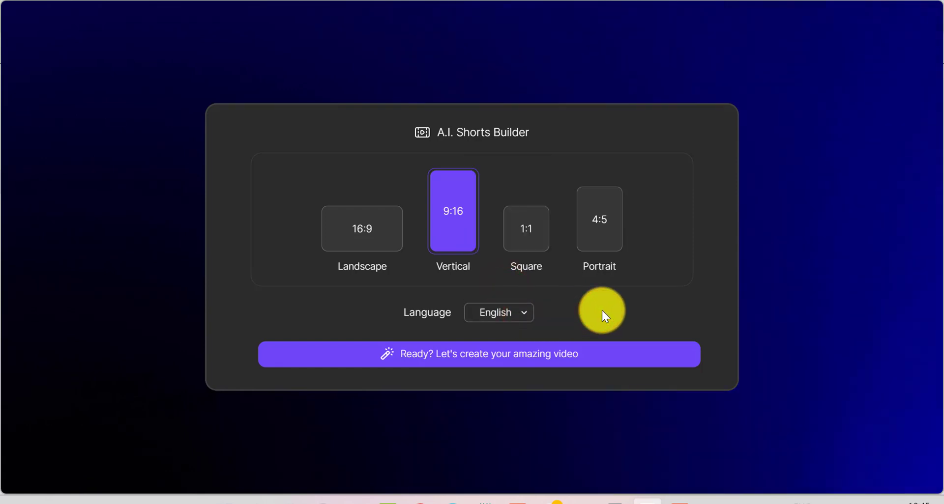
pyautogui.click(475, 354)
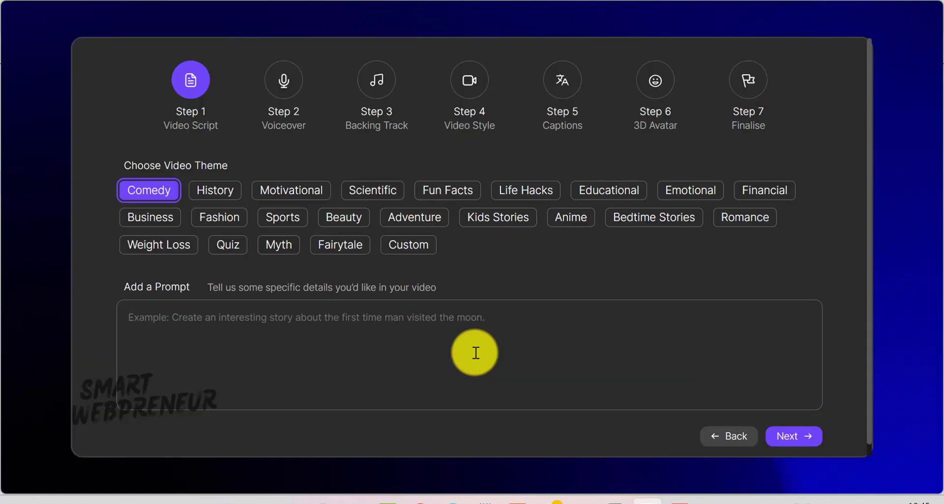
# - Try the History, Motivational, Scientific, Kids Stories, Anime, Bedtime Stories and Comedy themes
pyautogui.click(219, 199)
pyautogui.click(312, 196)
pyautogui.click(386, 196)
pyautogui.click(497, 225)
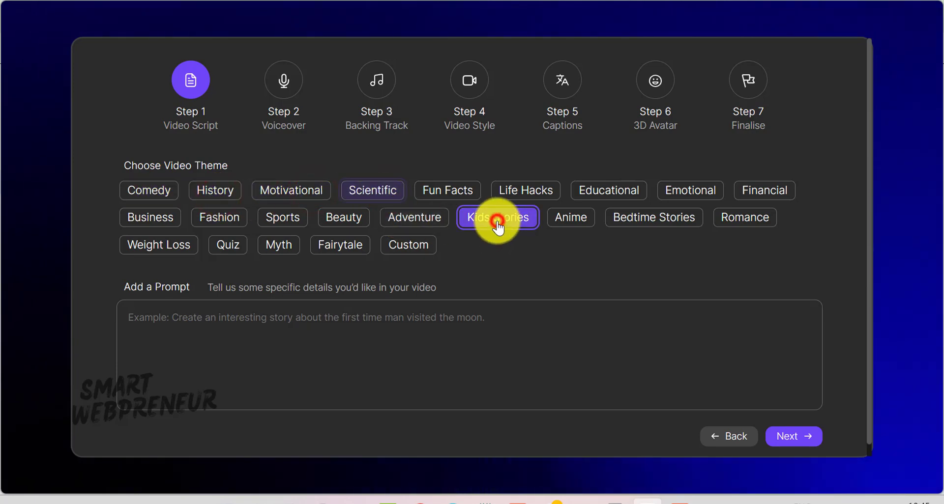
pyautogui.click(588, 217)
pyautogui.click(655, 216)
pyautogui.click(139, 191)
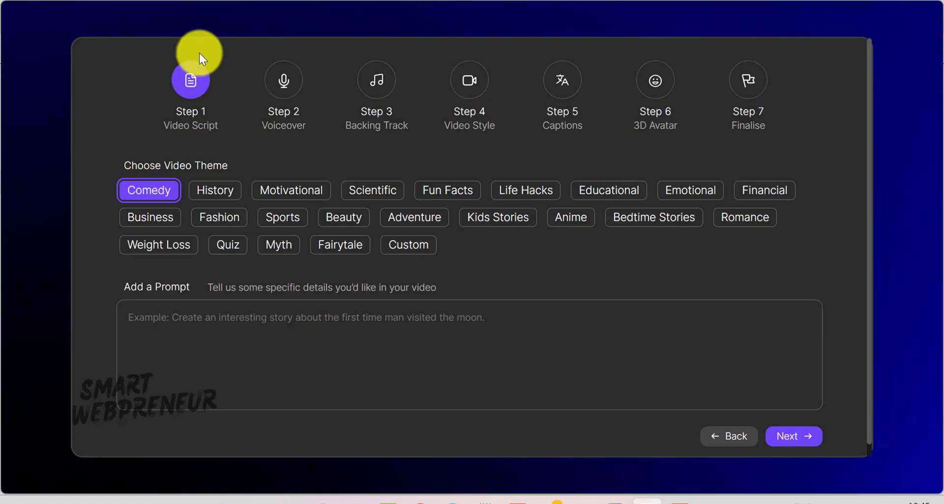
# - Choose the History theme and enter a prompt about the Great Wall of China
pyautogui.click(215, 190)
pyautogui.click(203, 341)
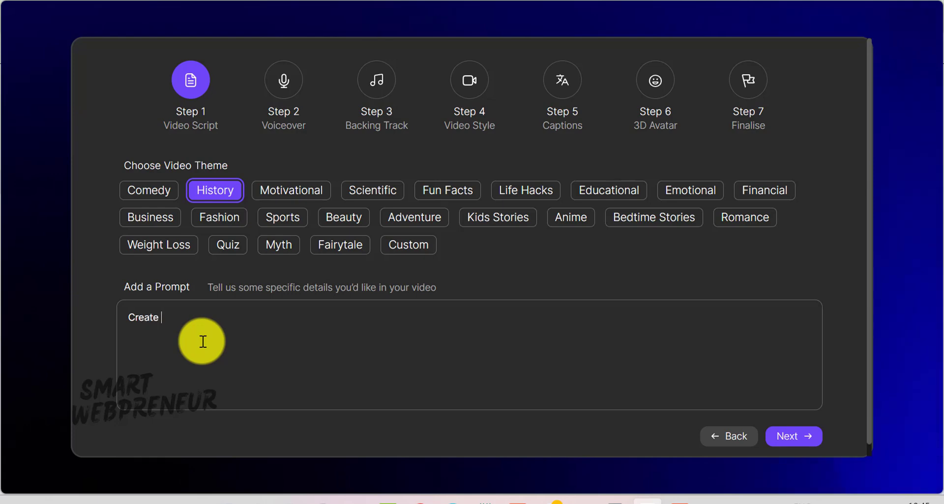
pyautogui.write('Create an inters')
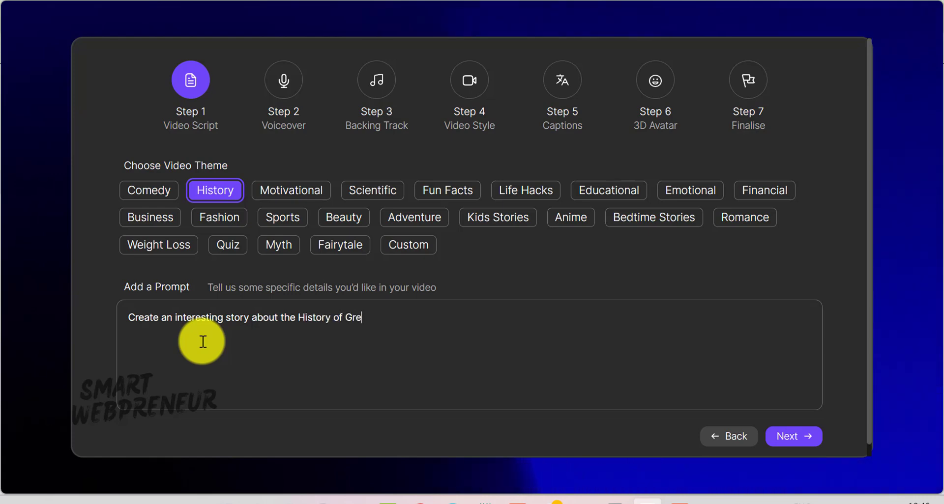
pyautogui.write('at Wall of China')
pyautogui.click(789, 437)
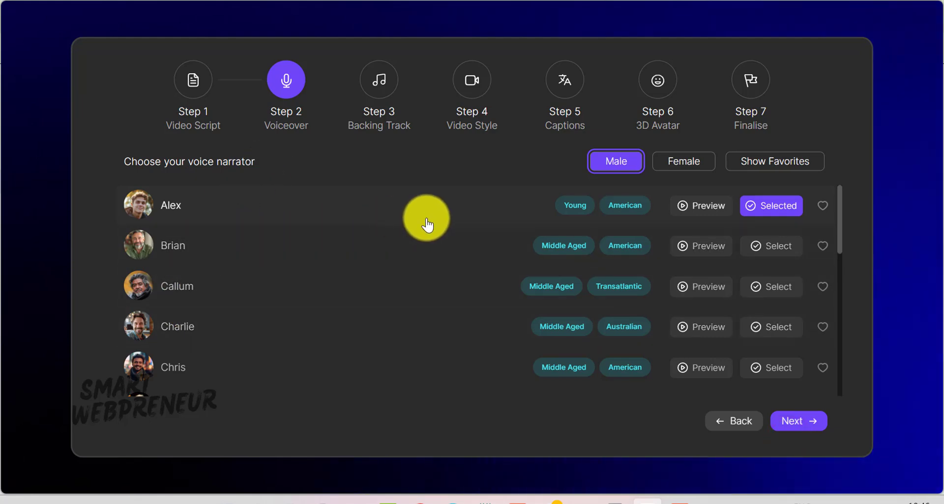
# - Select the old British male narrator, George, as the voiceover
pyautogui.scroll(-2, 513, 240)
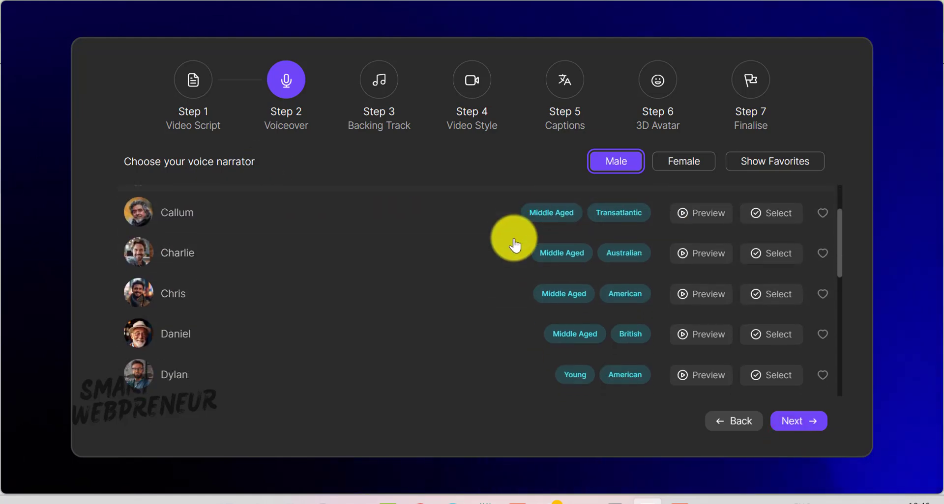
pyautogui.scroll(-2, 511, 239)
pyautogui.click(702, 263)
pyautogui.scroll(-2, 728, 265)
pyautogui.click(771, 268)
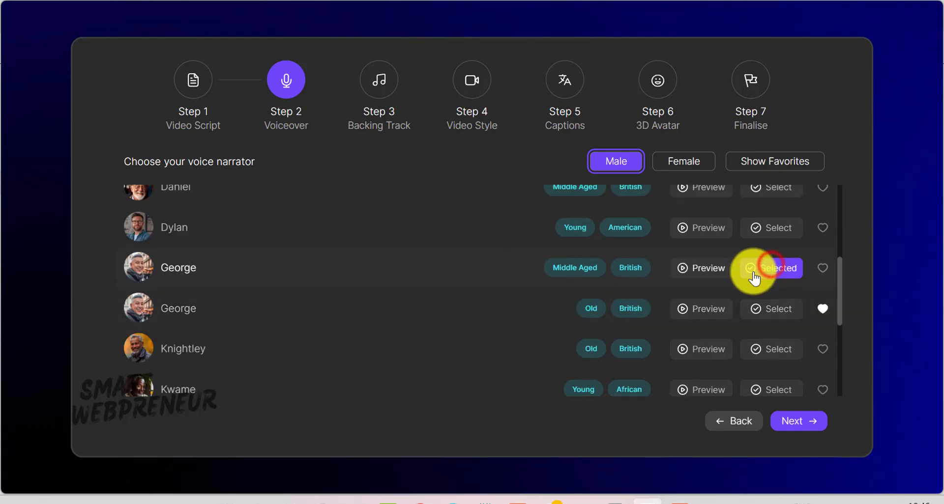
pyautogui.click(752, 310)
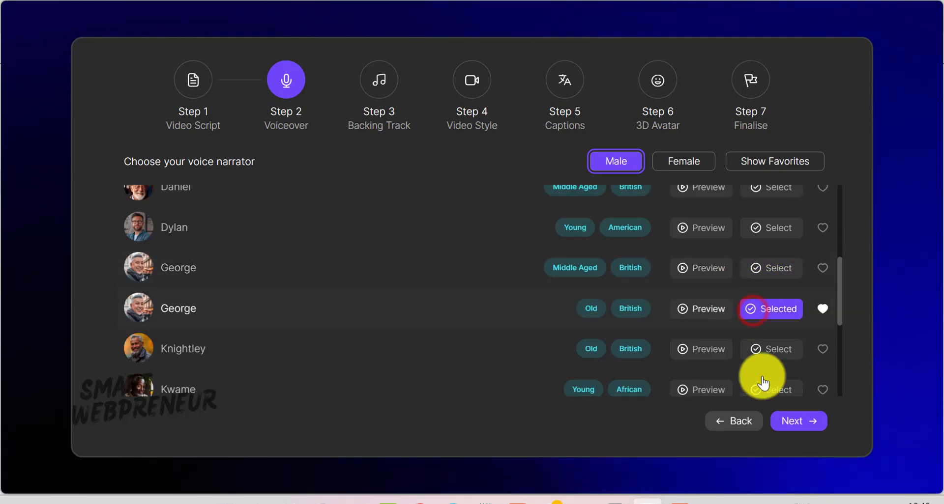
# - Set the backing track to No Music instead of the Christmas track
pyautogui.click(797, 423)
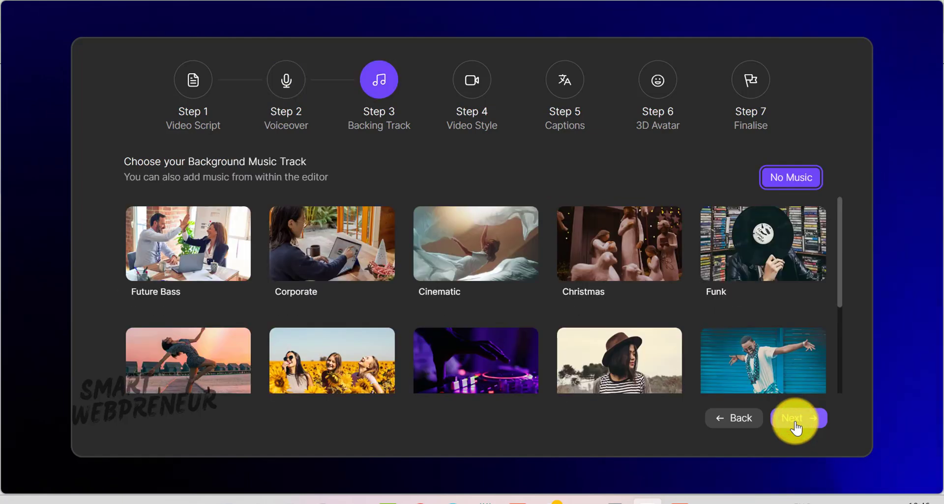
pyautogui.click(588, 223)
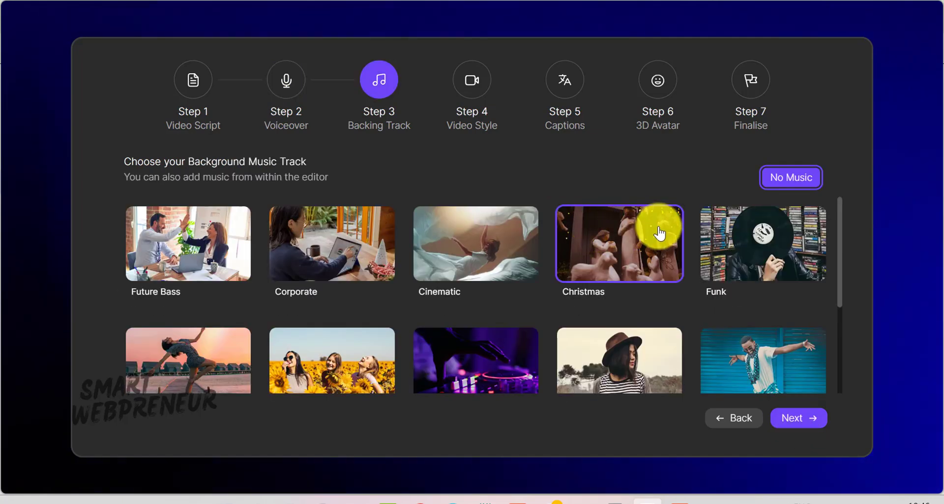
pyautogui.click(783, 183)
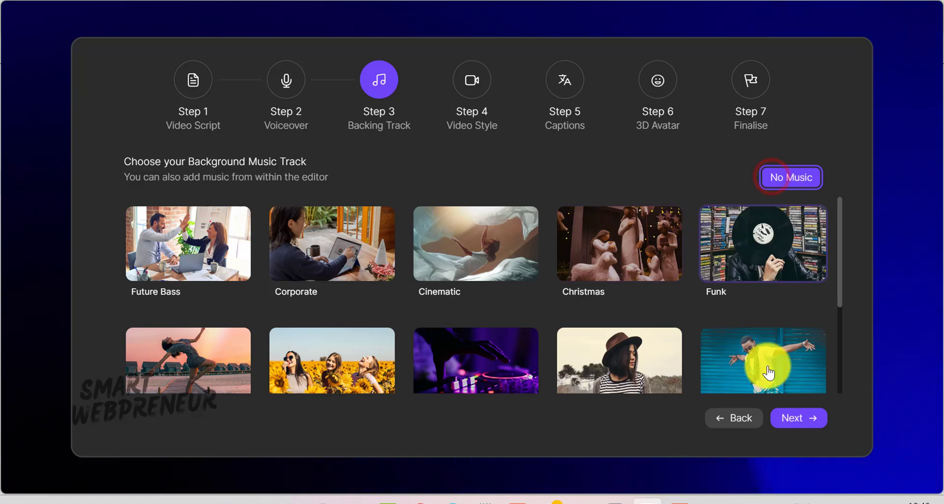
# - Pick the cinematic video style over Disney-Pixar, then choose OH SO BOLD captions
pyautogui.click(796, 419)
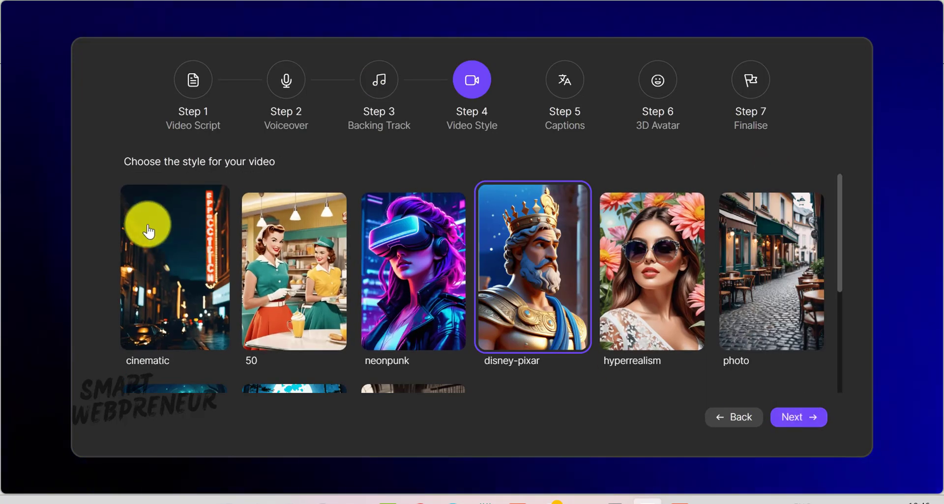
pyautogui.click(176, 238)
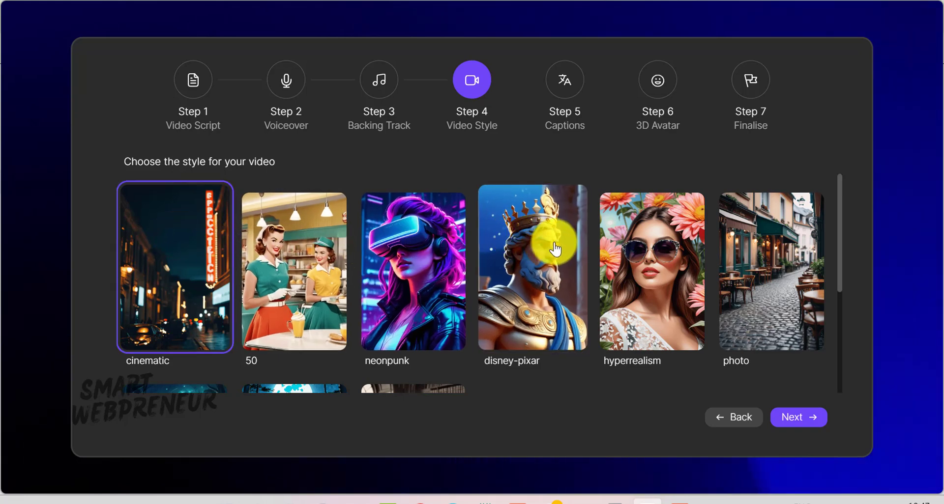
pyautogui.scroll(-3, 537, 245)
pyautogui.scroll(-1, 333, 240)
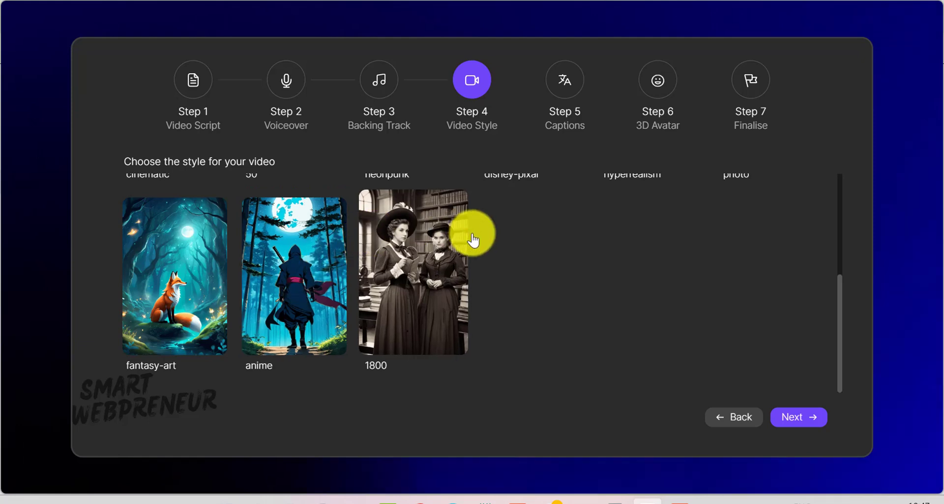
pyautogui.scroll(4, 509, 250)
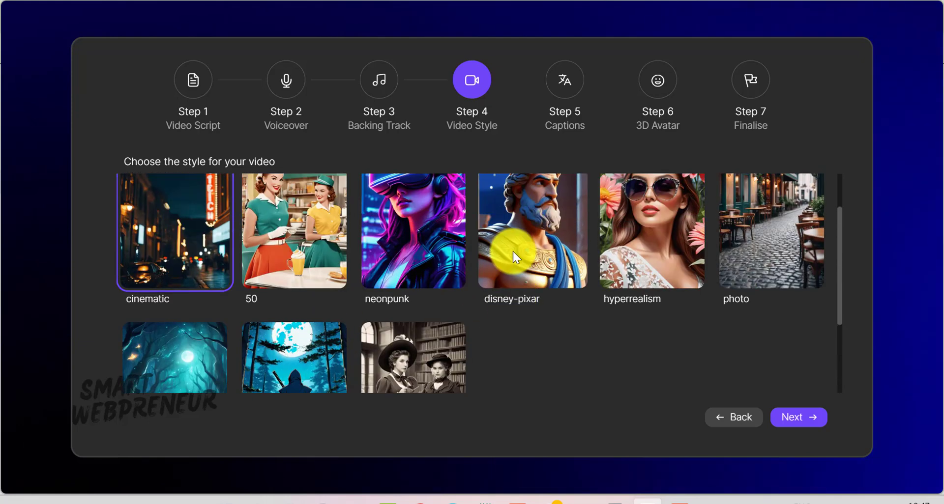
pyautogui.click(548, 234)
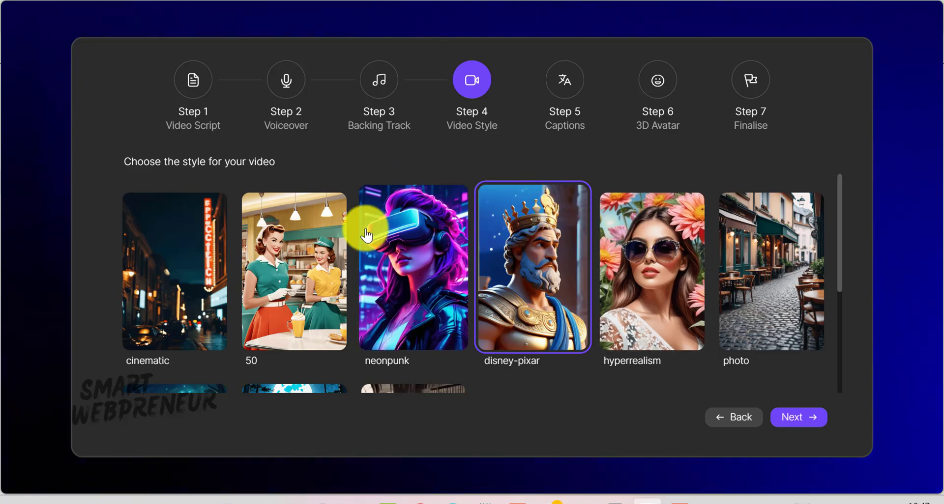
pyautogui.click(209, 281)
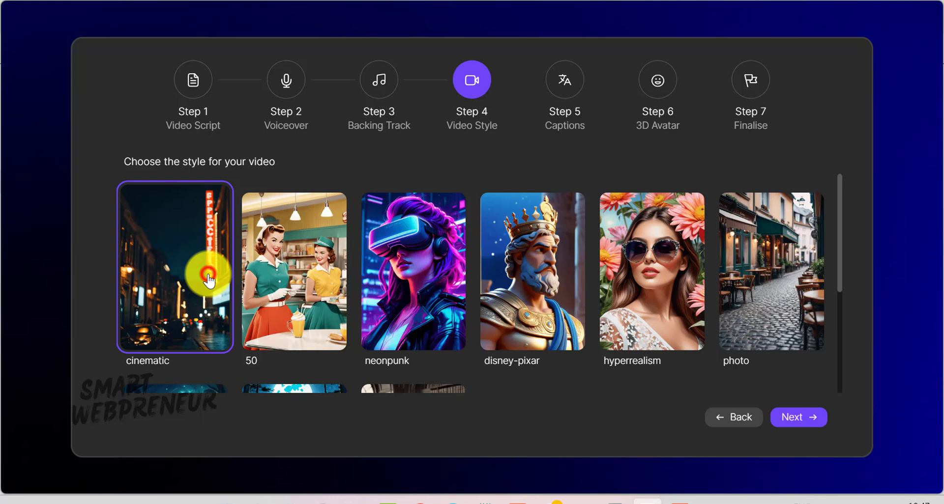
pyautogui.click(803, 418)
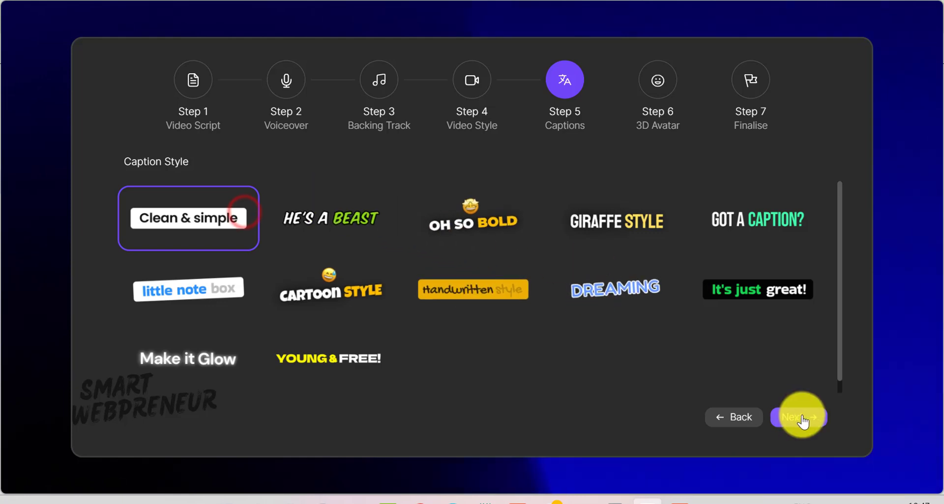
pyautogui.click(509, 204)
# - Browse the 3D avatar grid and keep None so the video has no avatar
pyautogui.click(818, 419)
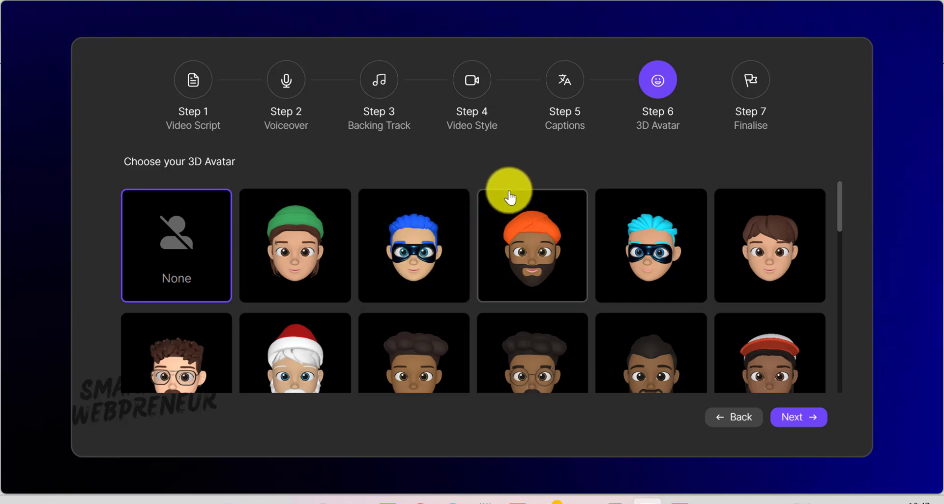
pyautogui.scroll(-3, 525, 211)
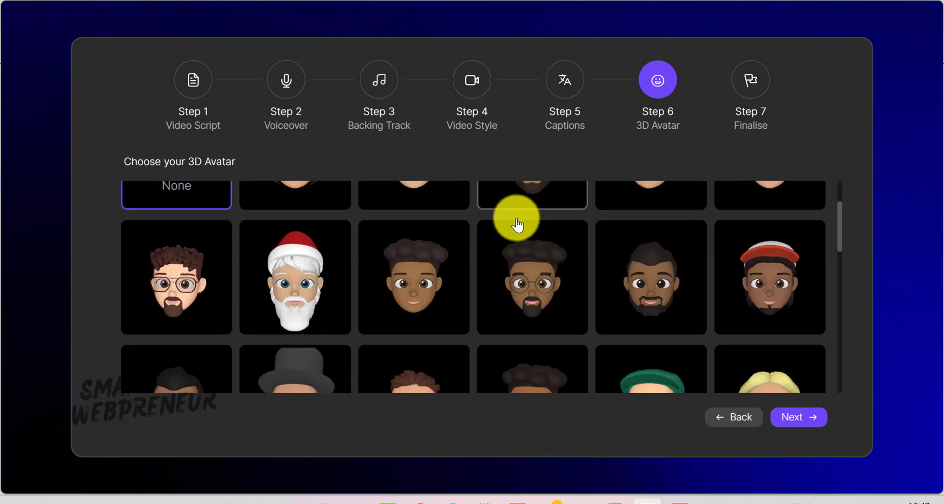
pyautogui.scroll(-5, 481, 229)
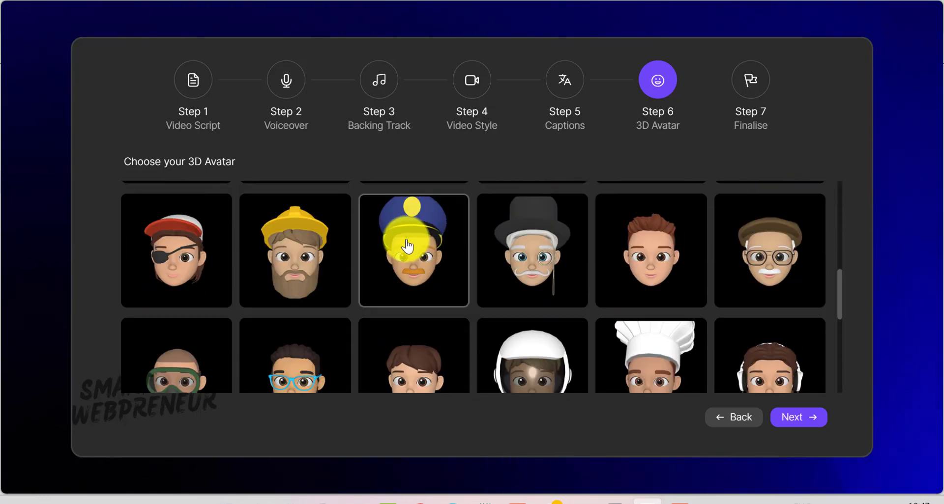
pyautogui.scroll(-2, 413, 236)
pyautogui.scroll(-2, 407, 239)
pyautogui.scroll(12, 398, 254)
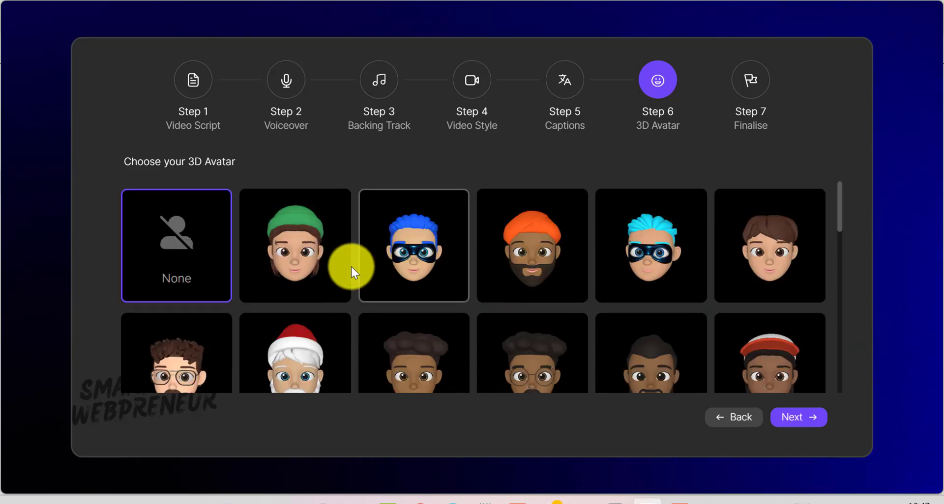
pyautogui.click(154, 249)
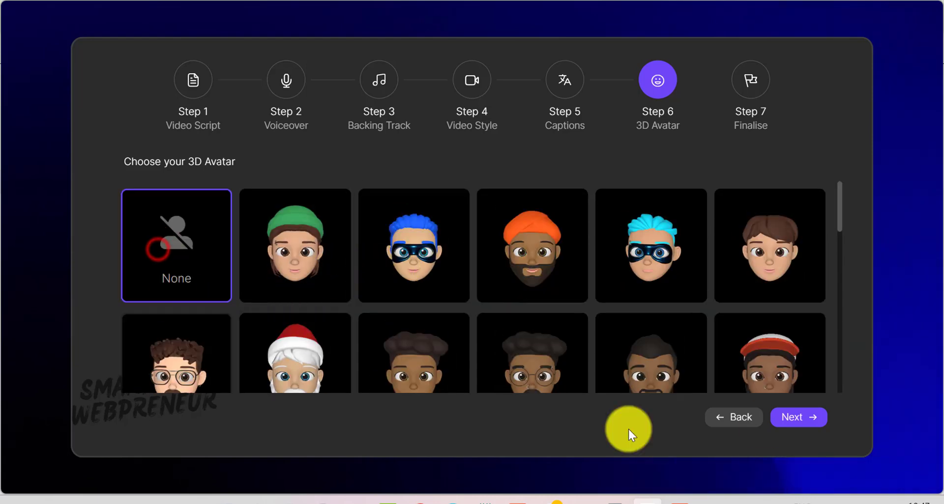
# - Review the Step 7 scene texts and generate the Great Wall of China project
pyautogui.click(786, 419)
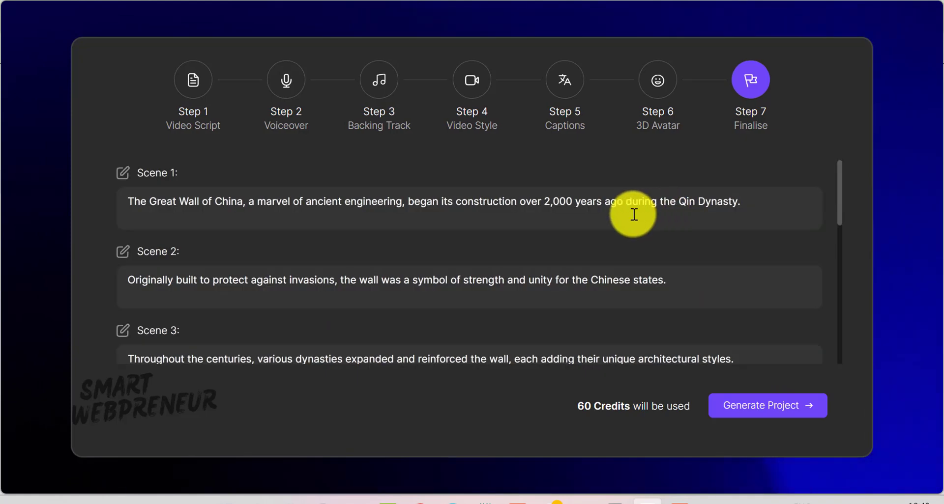
pyautogui.scroll(-2, 517, 199)
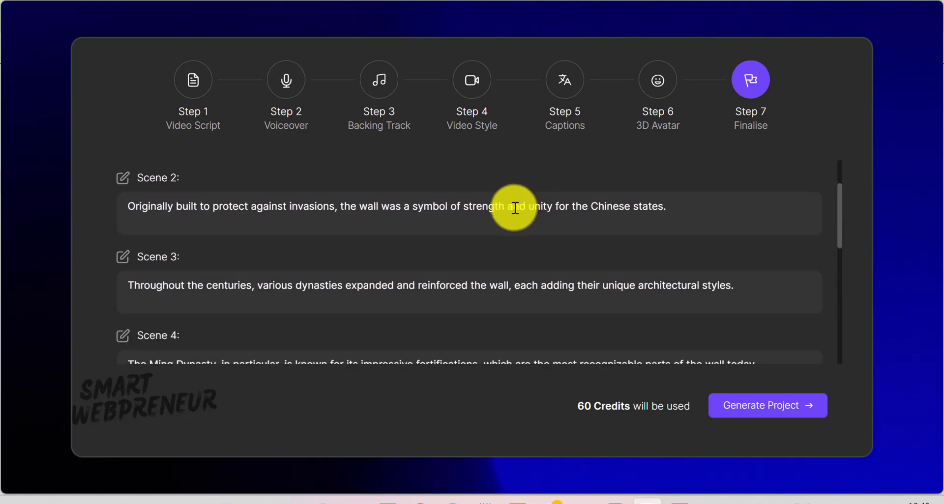
pyautogui.scroll(-2, 515, 209)
pyautogui.scroll(-1, 476, 209)
pyautogui.scroll(-1, 357, 213)
pyautogui.scroll(-1, 357, 215)
pyautogui.scroll(5, 427, 235)
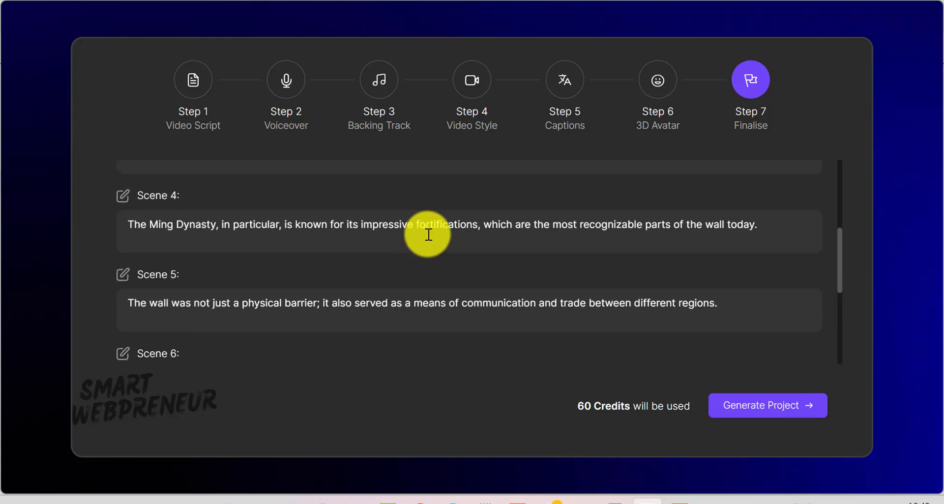
pyautogui.scroll(1, 428, 235)
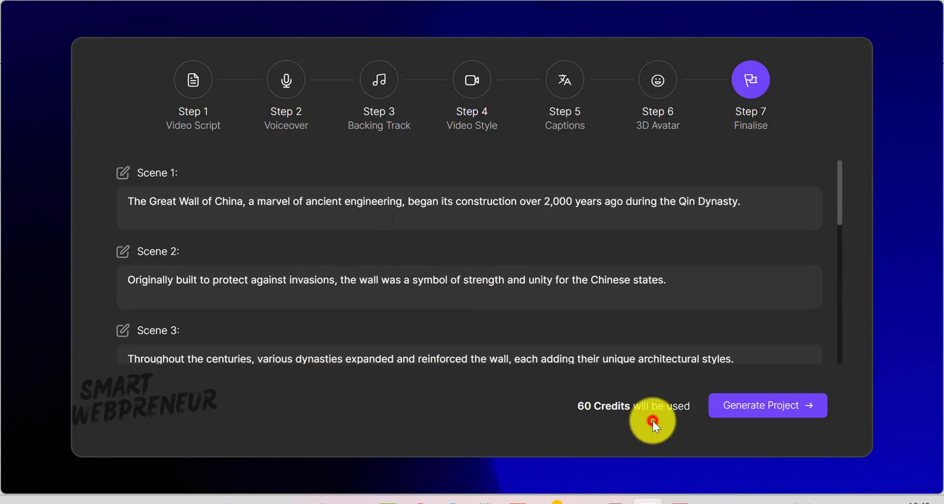
pyautogui.click(736, 421)
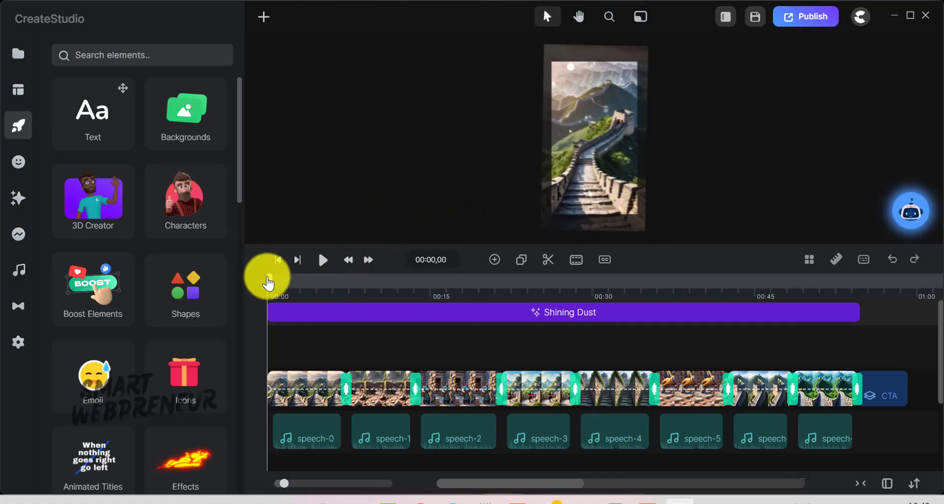
# - Scrub the generated Great Wall video from its start to preview it
pyautogui.click(269, 279)
pyautogui.moveTo(276, 281); pyautogui.dragTo(361, 285)
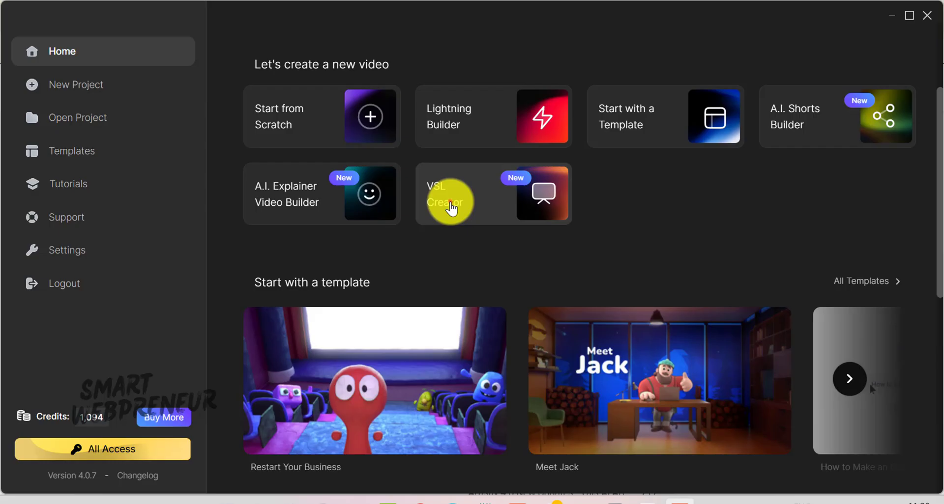
# - Start a Landscape 16:9, English A.I. VSL and bring up its script questions
pyautogui.click(452, 210)
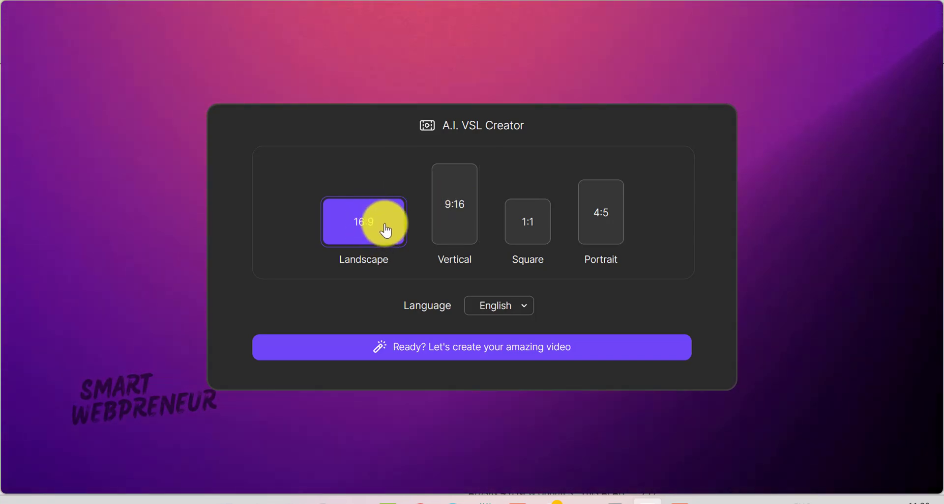
pyautogui.click(545, 352)
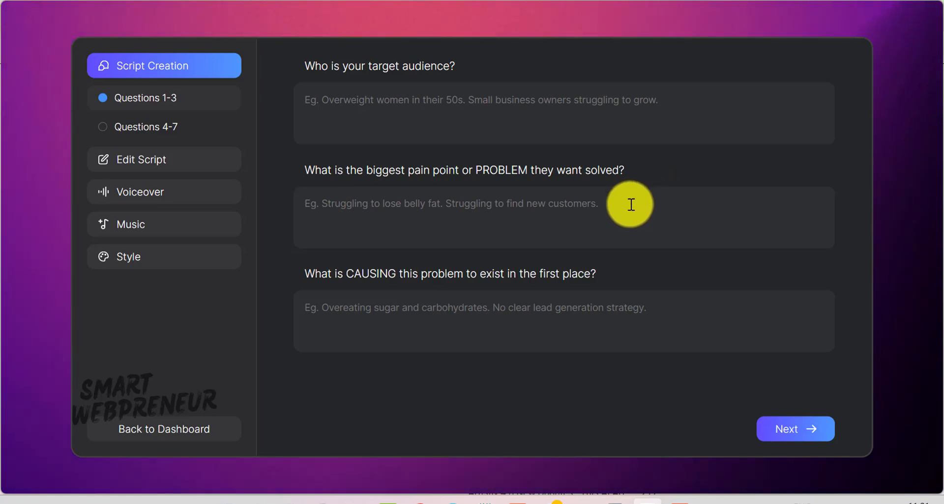
# - Move on to VSL script questions 4-7, then proceed to Edit Script
pyautogui.click(169, 133)
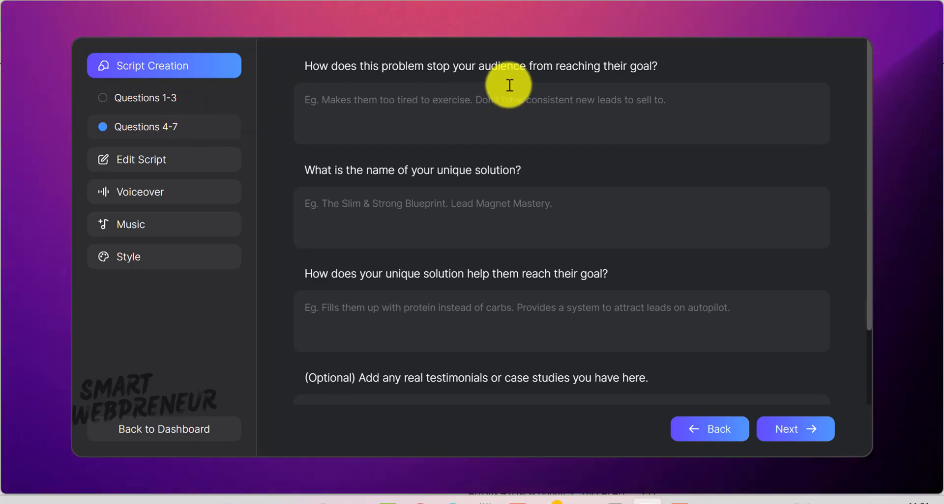
pyautogui.scroll(-2, 632, 168)
pyautogui.scroll(2, 621, 178)
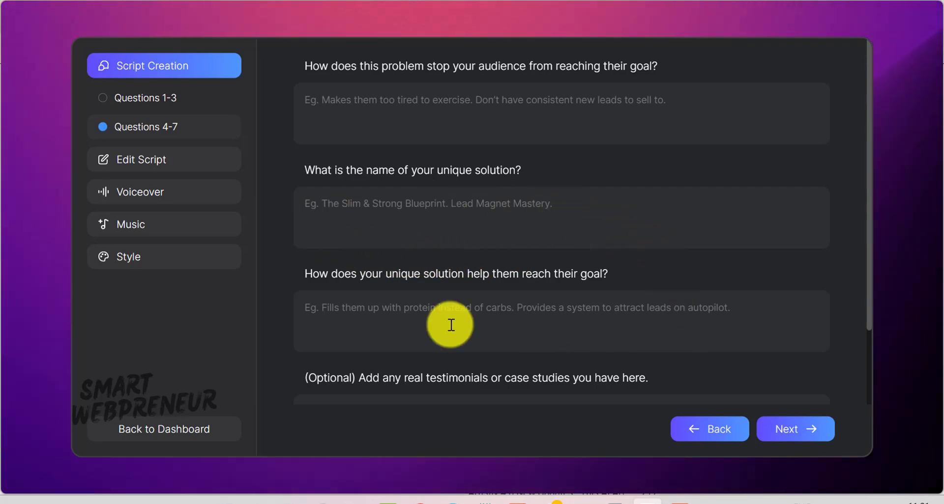
pyautogui.click(138, 170)
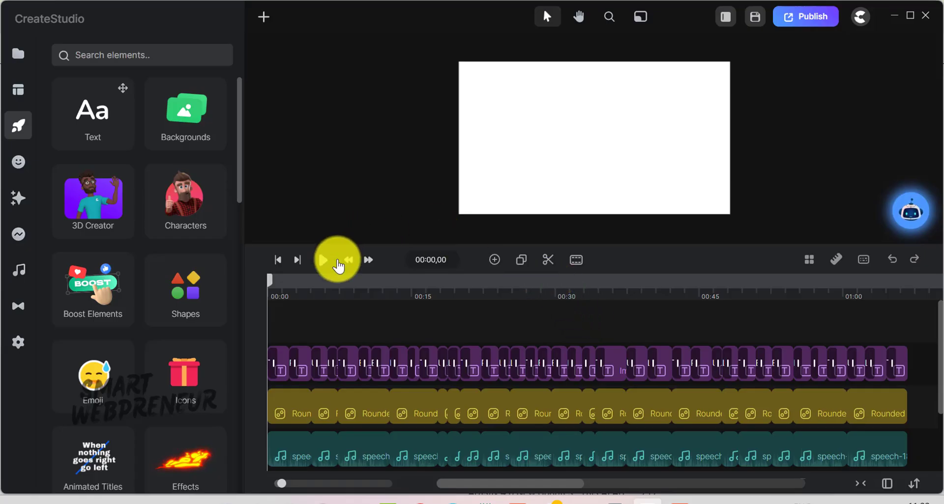
# - Play and pause the VSL preview, then move the playhead to about 00:06
pyautogui.click(324, 261)
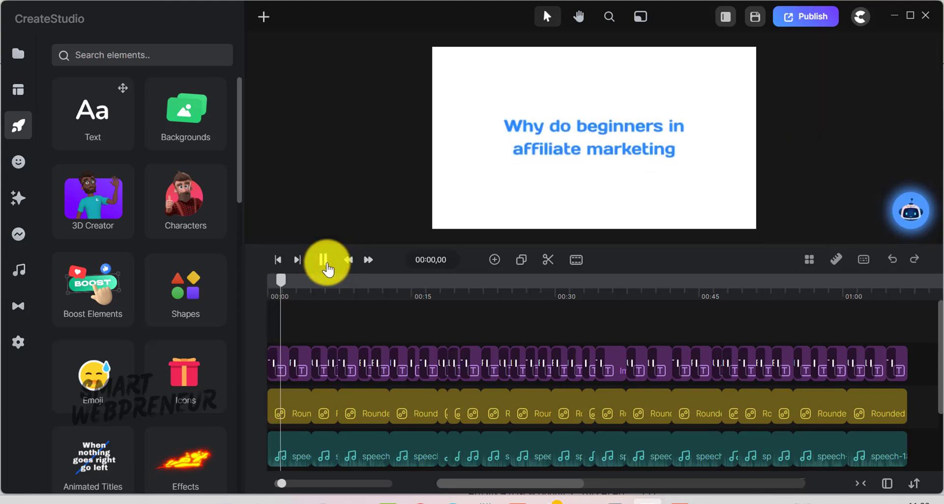
pyautogui.click(325, 261)
pyautogui.moveTo(280, 280); pyautogui.dragTo(390, 295)
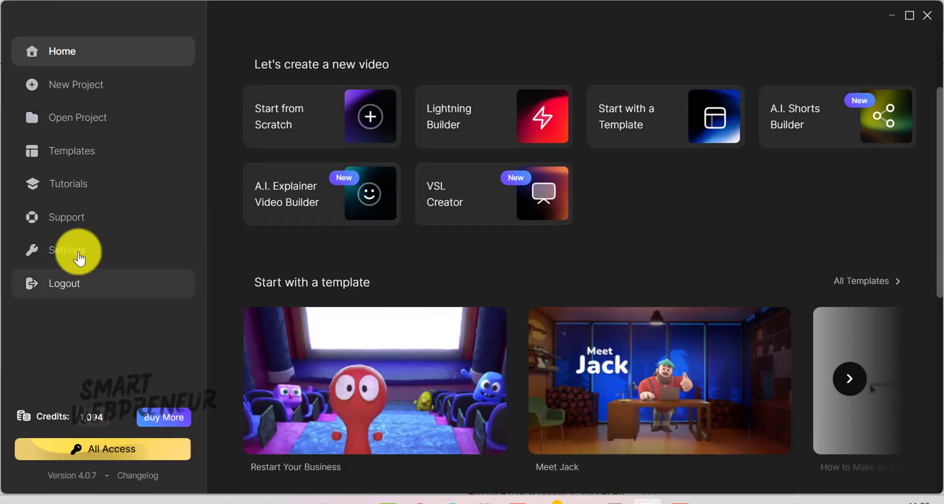
# - In a new project, open the AI image generator and set it to 2 images
pyautogui.click(89, 93)
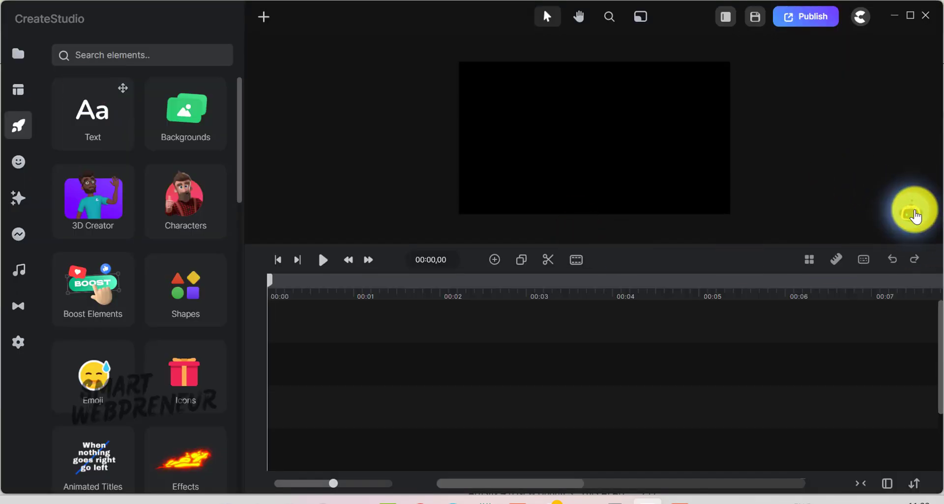
pyautogui.click(914, 212)
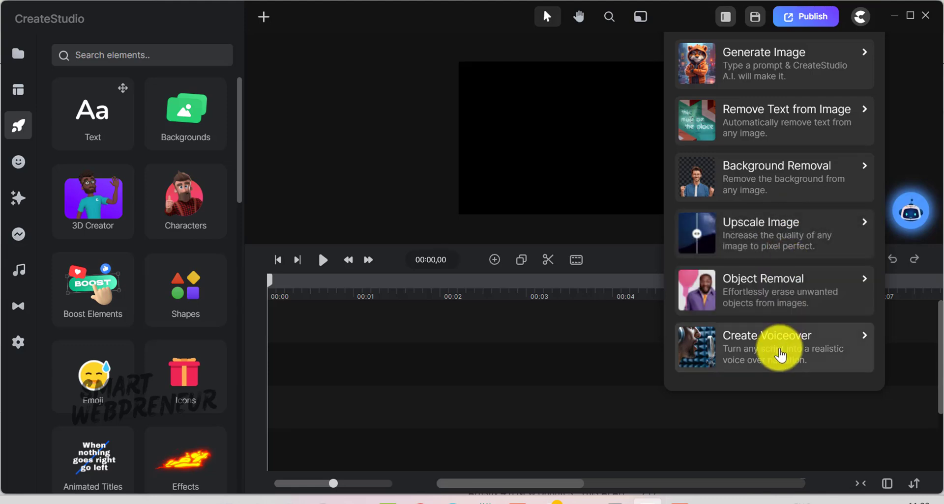
pyautogui.click(768, 60)
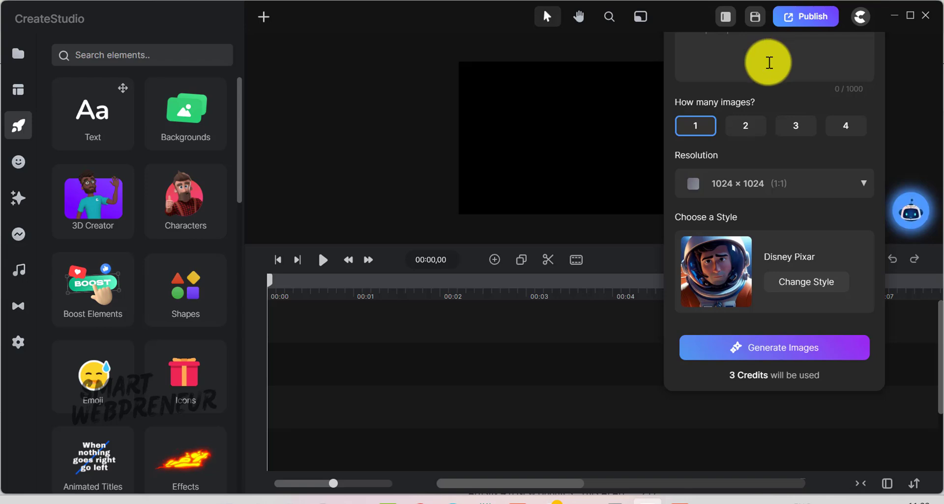
pyautogui.click(736, 127)
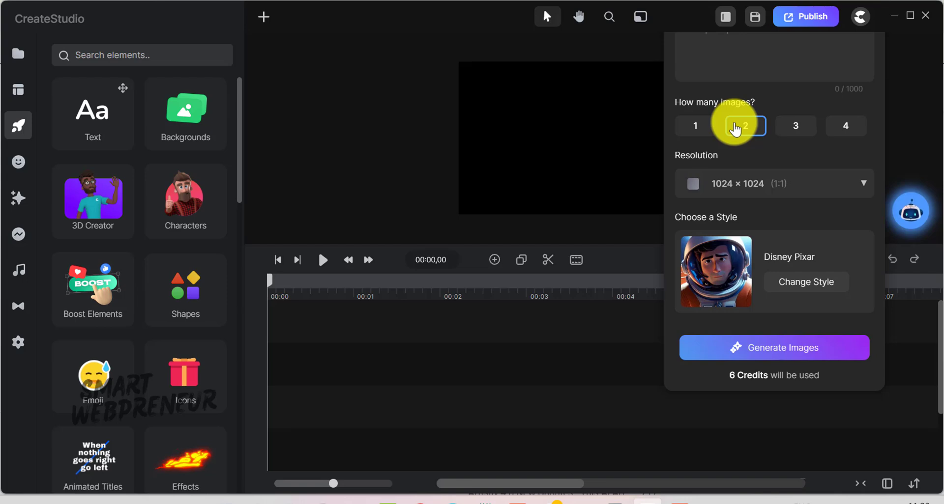
# - Finish the image prompt with 'country side' and open the style gallery
pyautogui.click(725, 369)
pyautogui.click(744, 377)
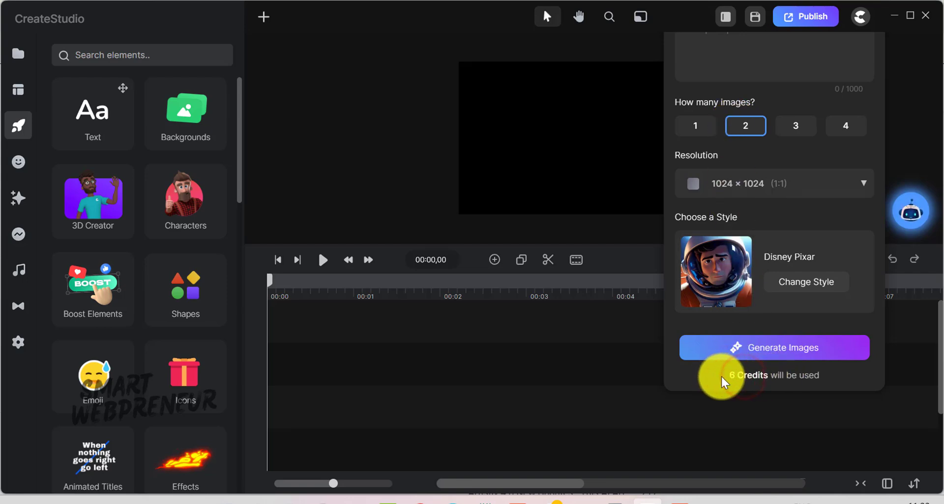
pyautogui.click(723, 60)
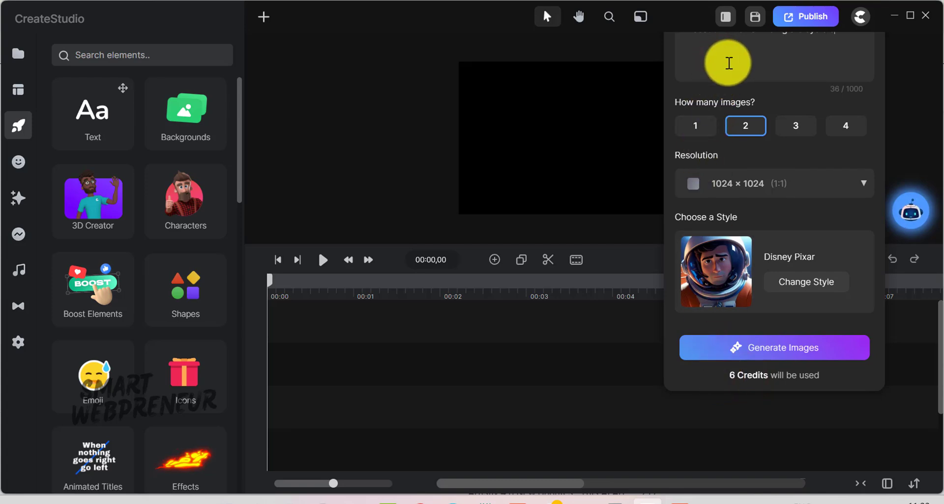
pyautogui.write('country side')
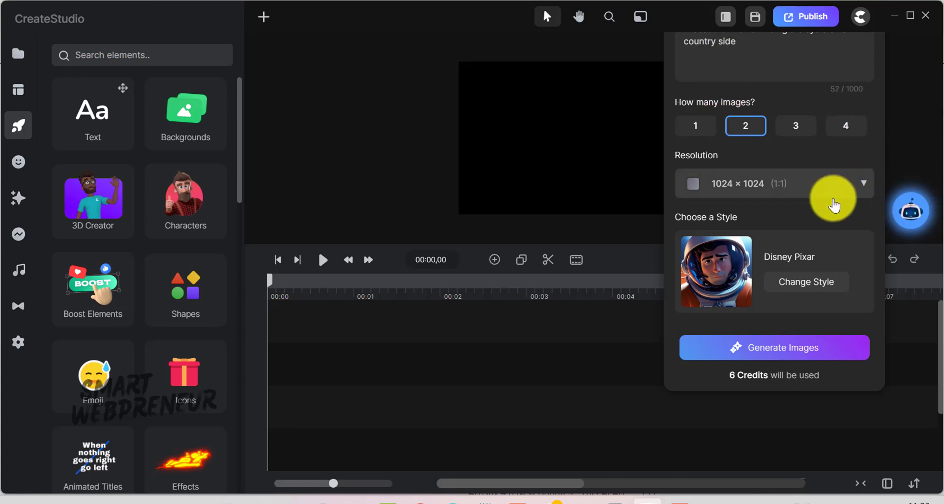
pyautogui.click(814, 281)
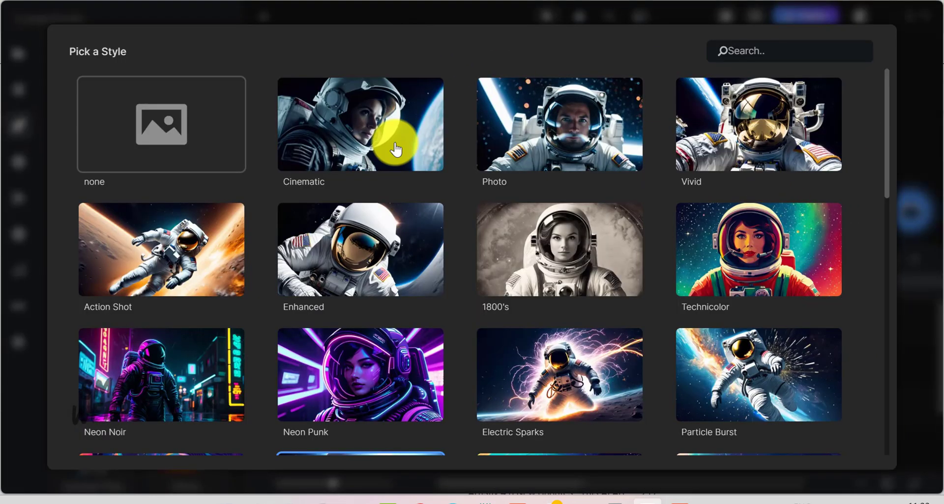
# - Choose the Comic Book style from the Pick a Style gallery
pyautogui.scroll(-3, 423, 184)
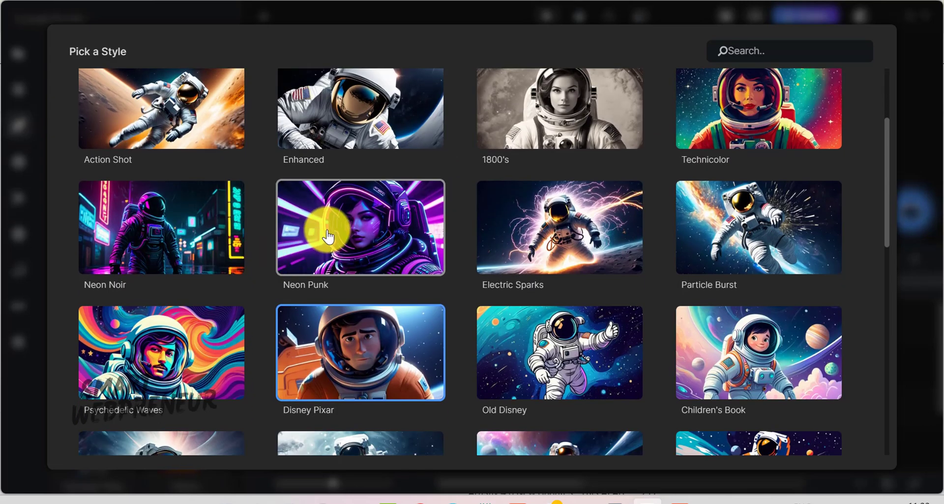
pyautogui.scroll(-5, 339, 226)
pyautogui.scroll(-1, 336, 221)
pyautogui.click(541, 310)
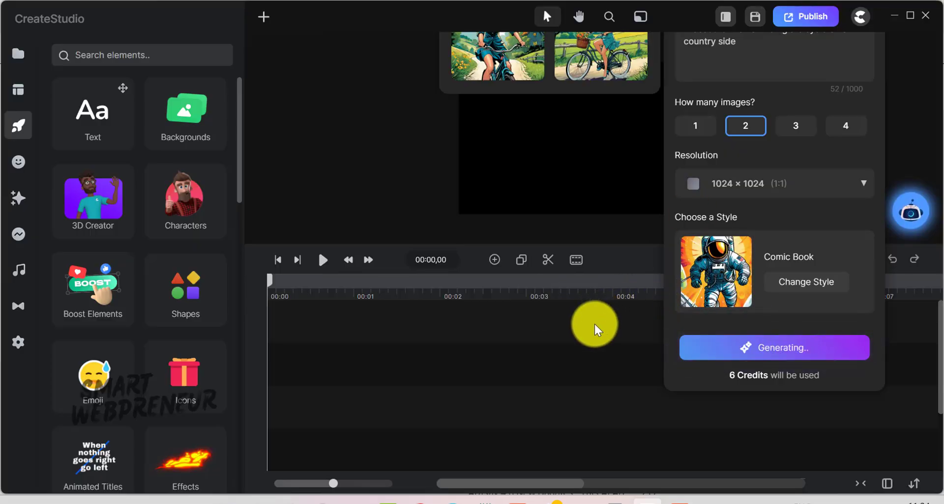
# - Preview both comic-style countryside cycling images full size and save them to the media library
pyautogui.click(501, 60)
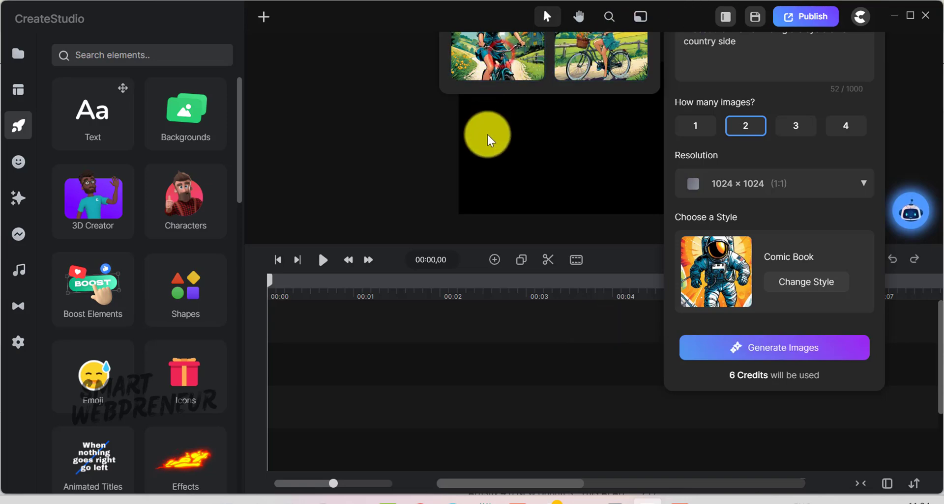
pyautogui.click(496, 43)
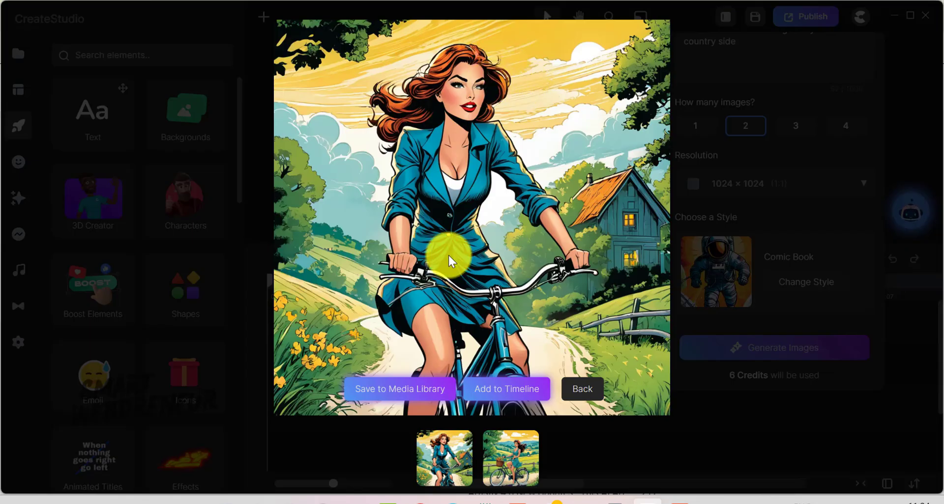
pyautogui.click(516, 455)
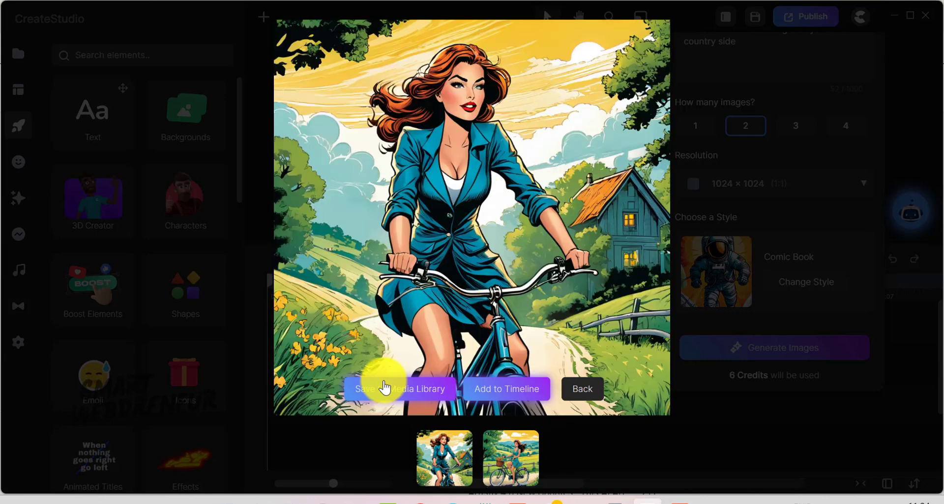
pyautogui.click(391, 389)
# - Add the second comic bicycle image to the timeline and try Object Removal on its flower basket
pyautogui.click(897, 212)
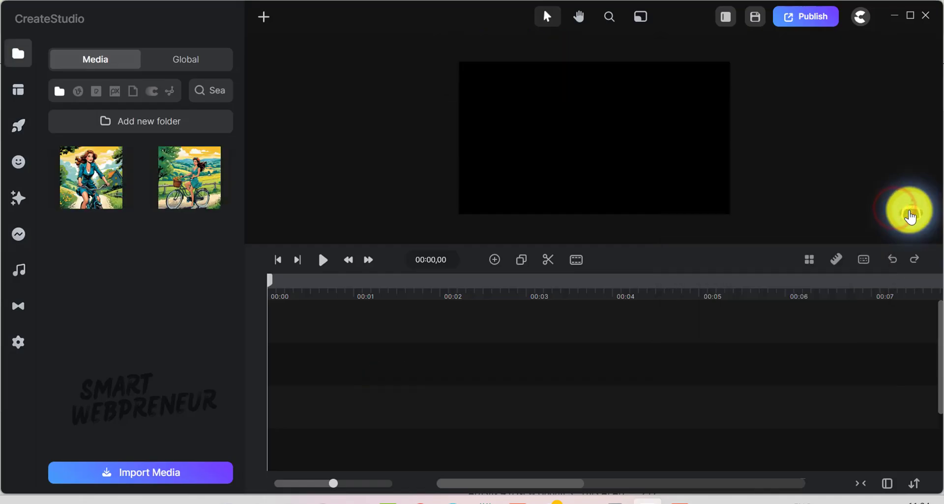
pyautogui.moveTo(202, 190); pyautogui.dragTo(296, 354)
pyautogui.moveTo(911, 211)
pyautogui.click(638, 346)
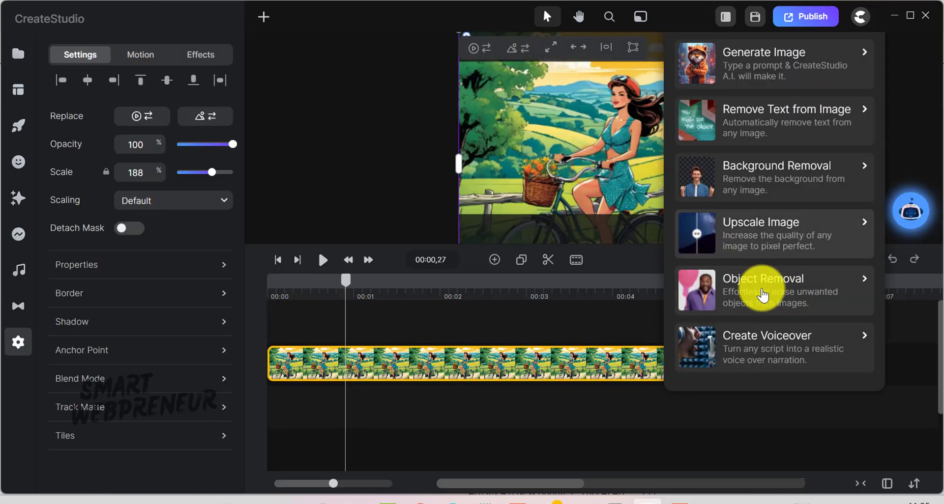
pyautogui.click(762, 291)
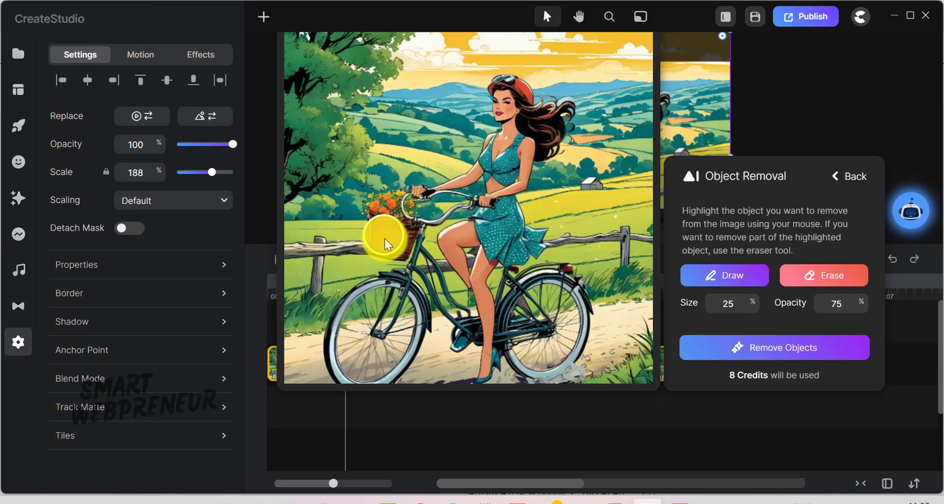
pyautogui.moveTo(394, 244)
pyautogui.mouseDown()
pyautogui.moveTo(383, 207)
pyautogui.moveTo(380, 220)
pyautogui.moveTo(393, 234)
pyautogui.mouseUp()
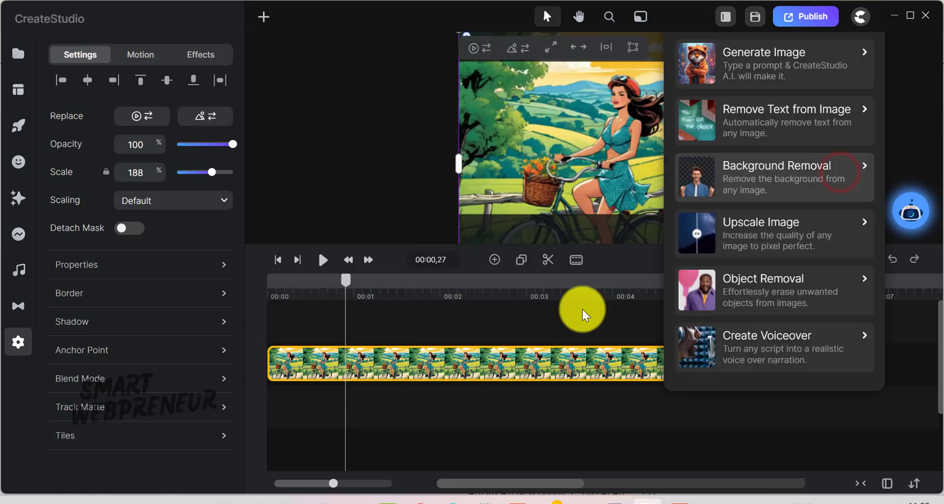
pyautogui.click(633, 417)
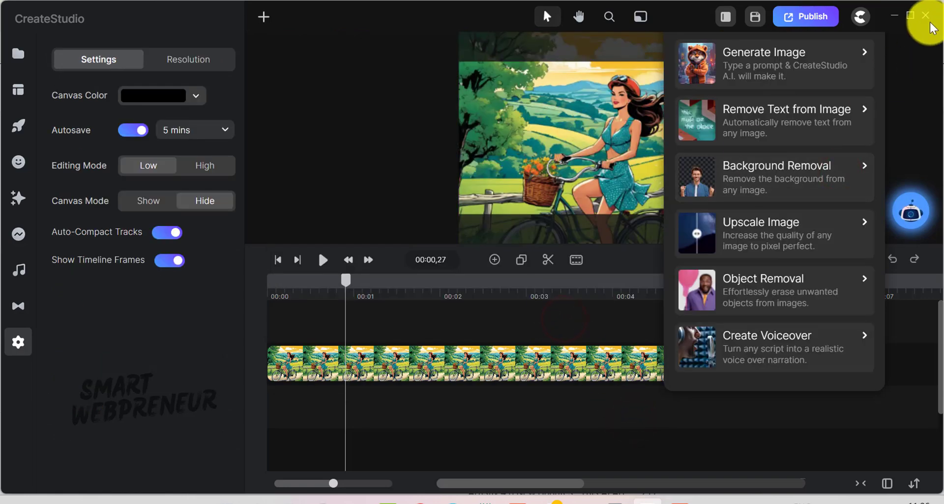
# - Exit the project without saving and scroll the home screen's templates, such as Meet Jack
pyautogui.click(860, 16)
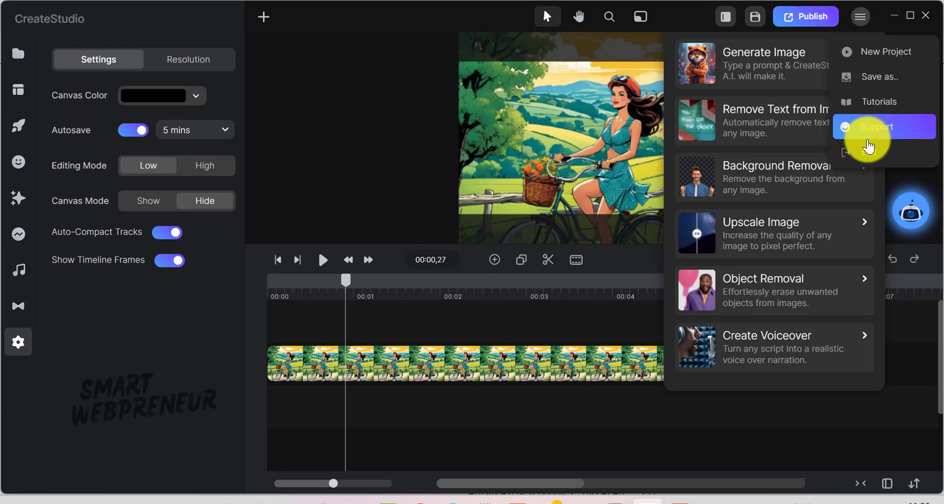
pyautogui.click(868, 148)
pyautogui.click(449, 277)
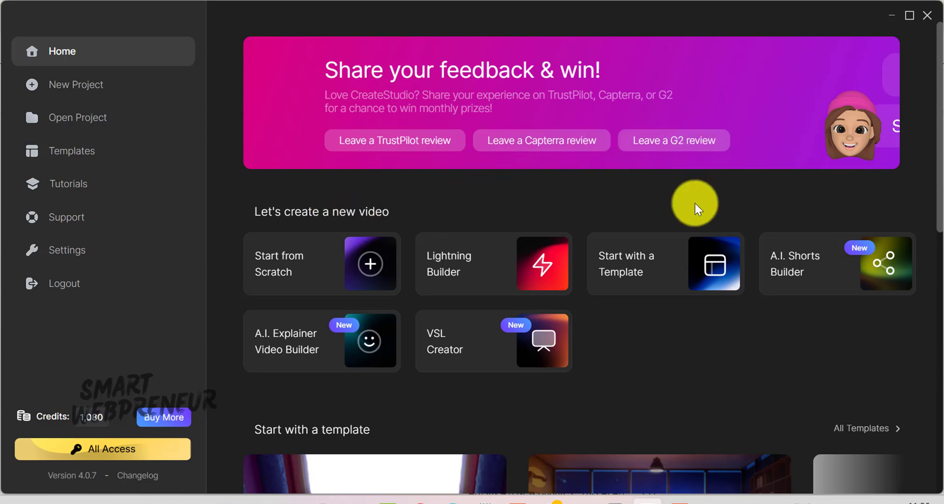
pyautogui.scroll(-4, 689, 221)
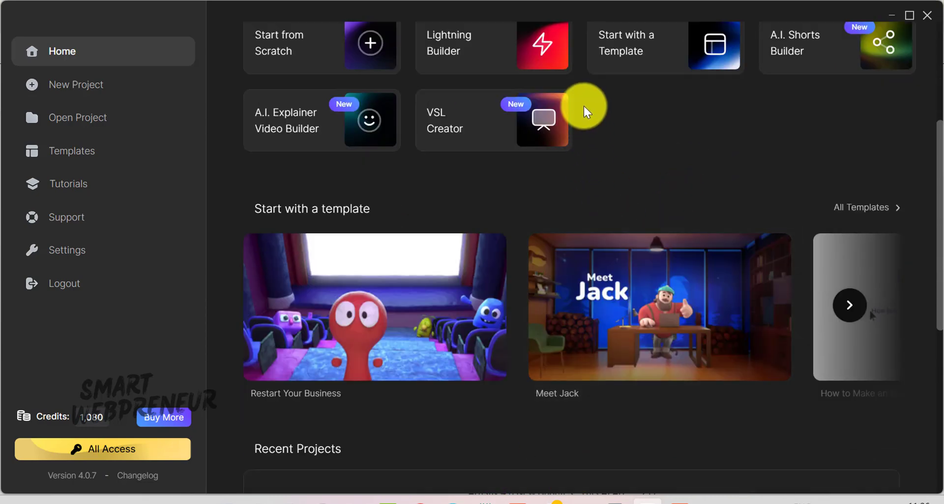